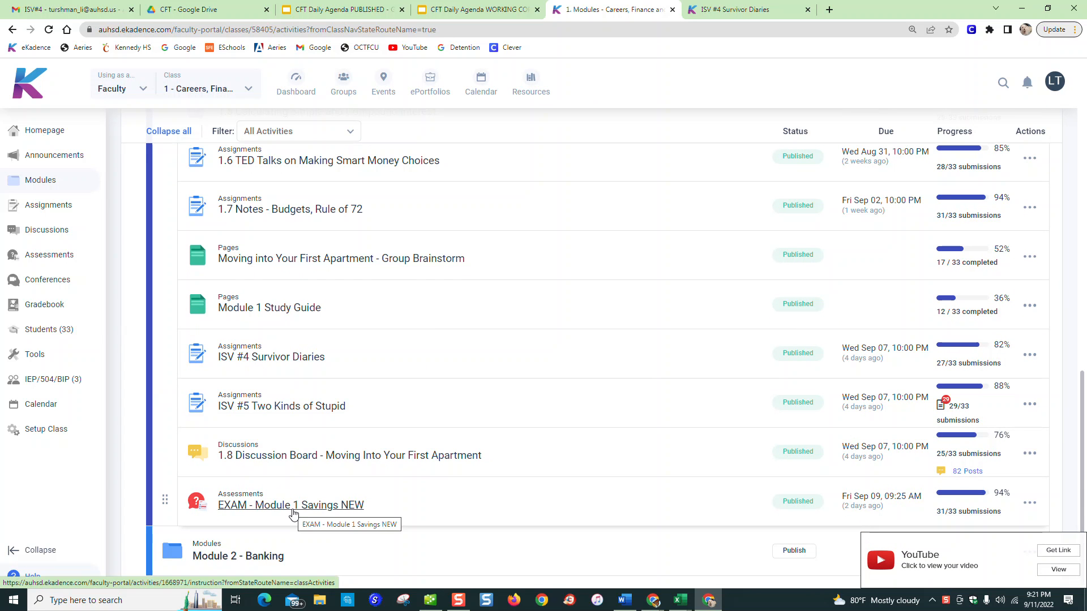
Collapse Module 1 - Lending, Borrowing and Saving in the course's module list
scroll(315, 451, up, 3)
scroll(315, 451, up, 8)
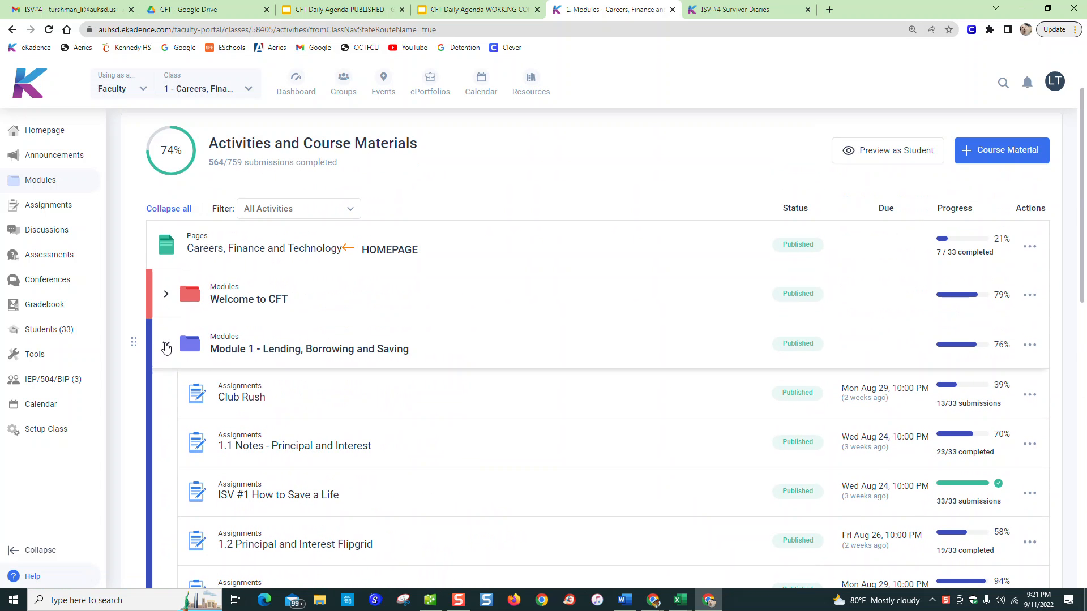
click(166, 348)
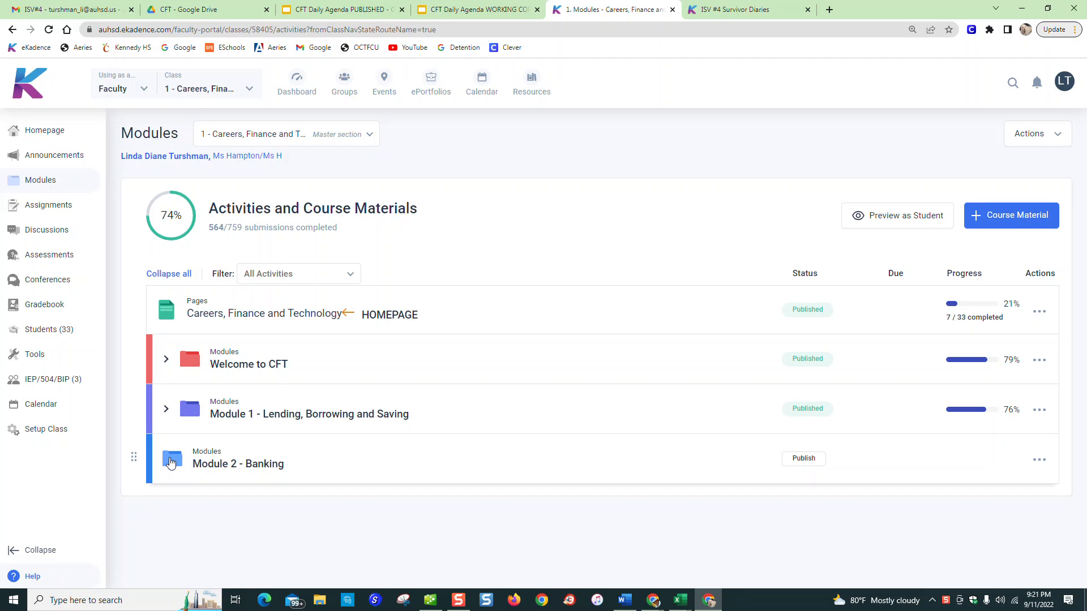
click(994, 219)
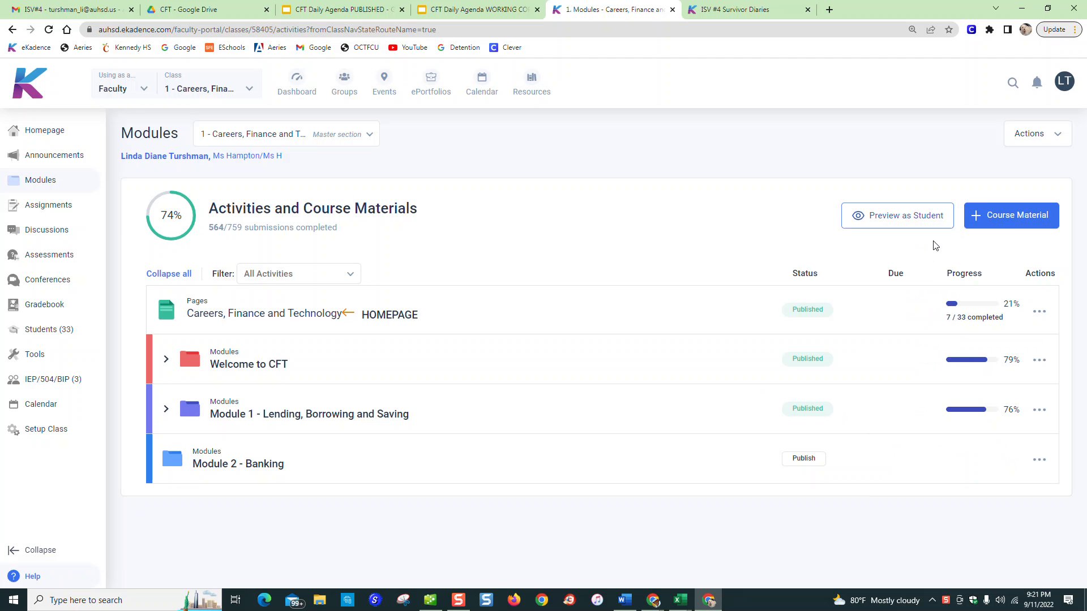
click(1013, 224)
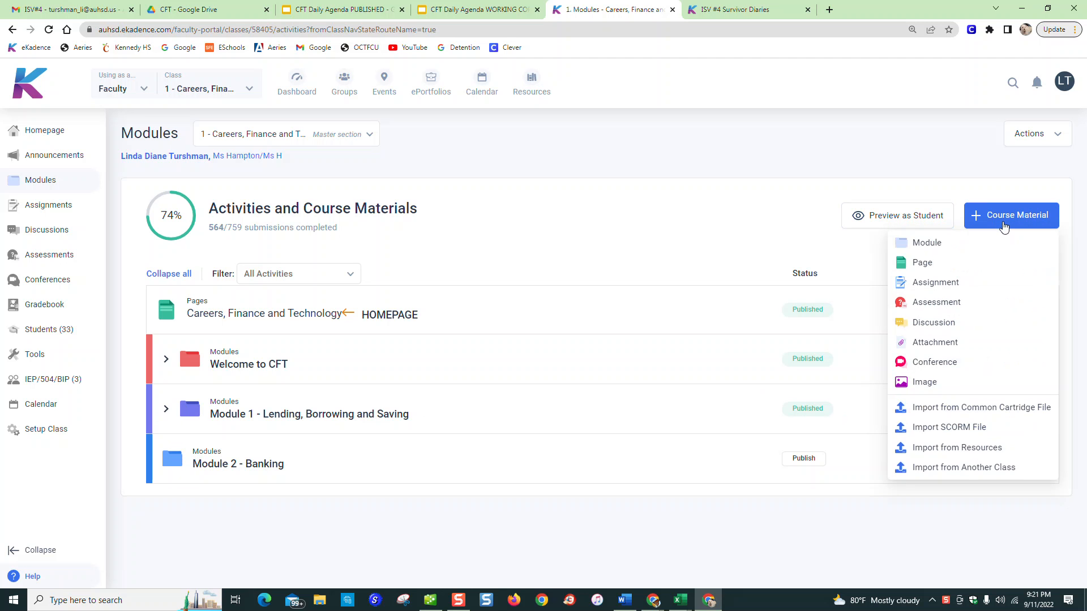
click(930, 244)
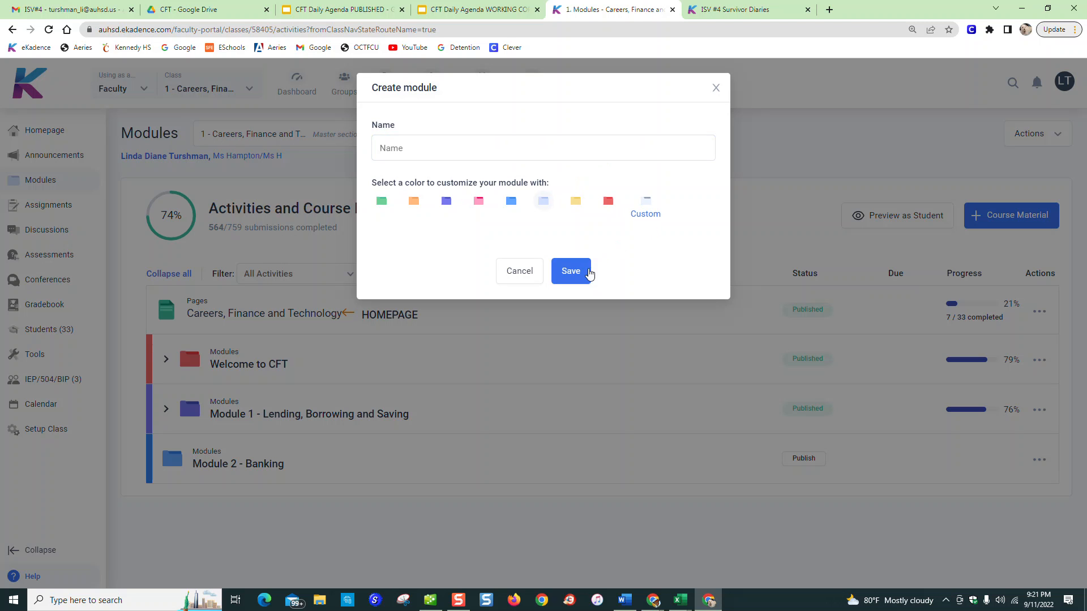
click(519, 278)
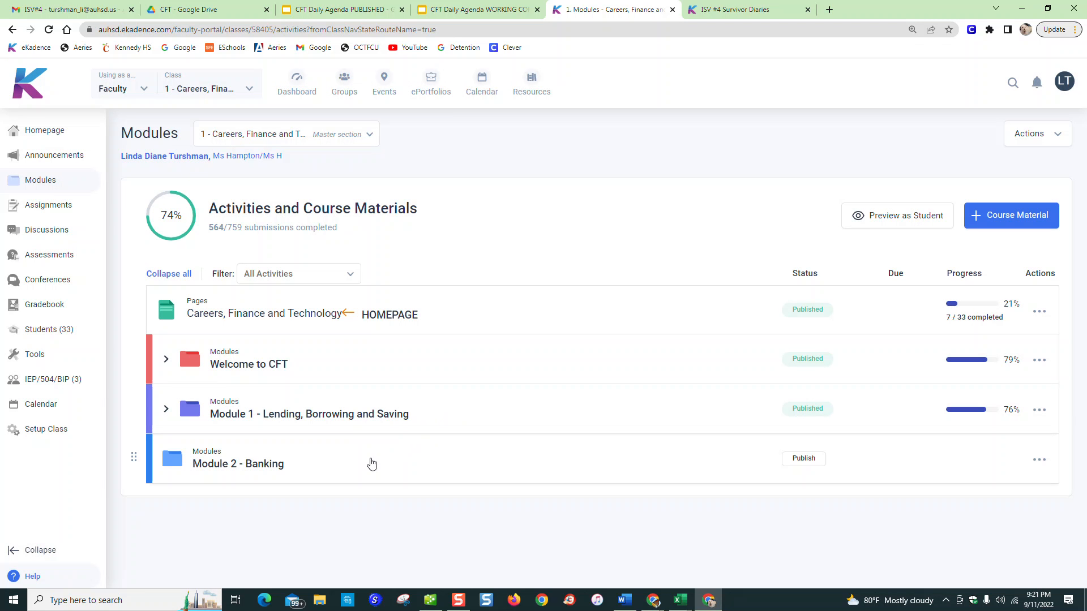
Review the activities inside Module 1 - Lending, Borrowing and Saving, and collapse the module again
click(167, 410)
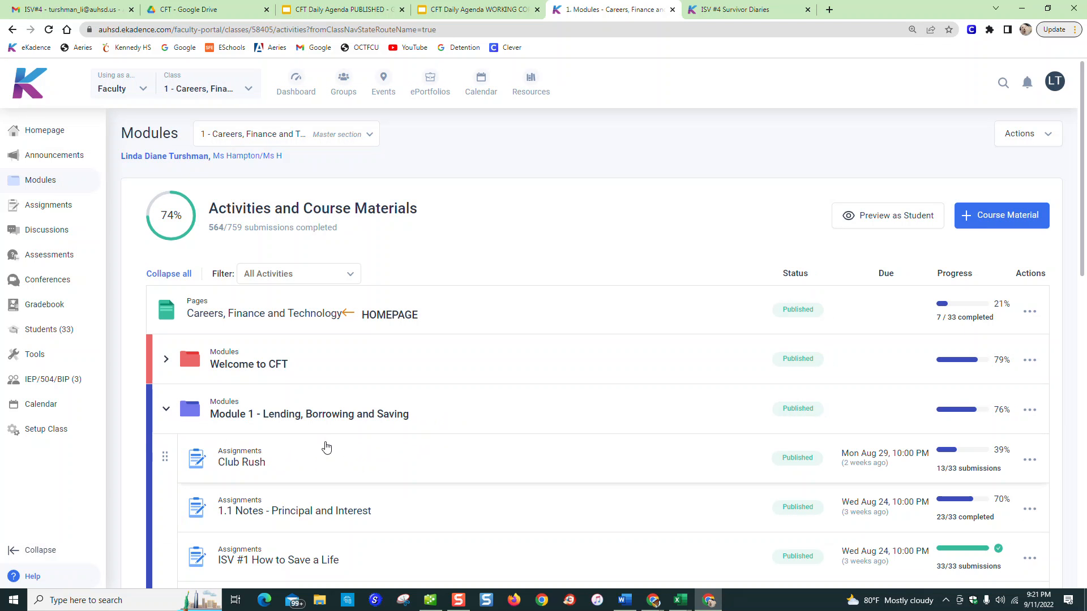
scroll(362, 456, down, 2)
scroll(371, 460, down, 8)
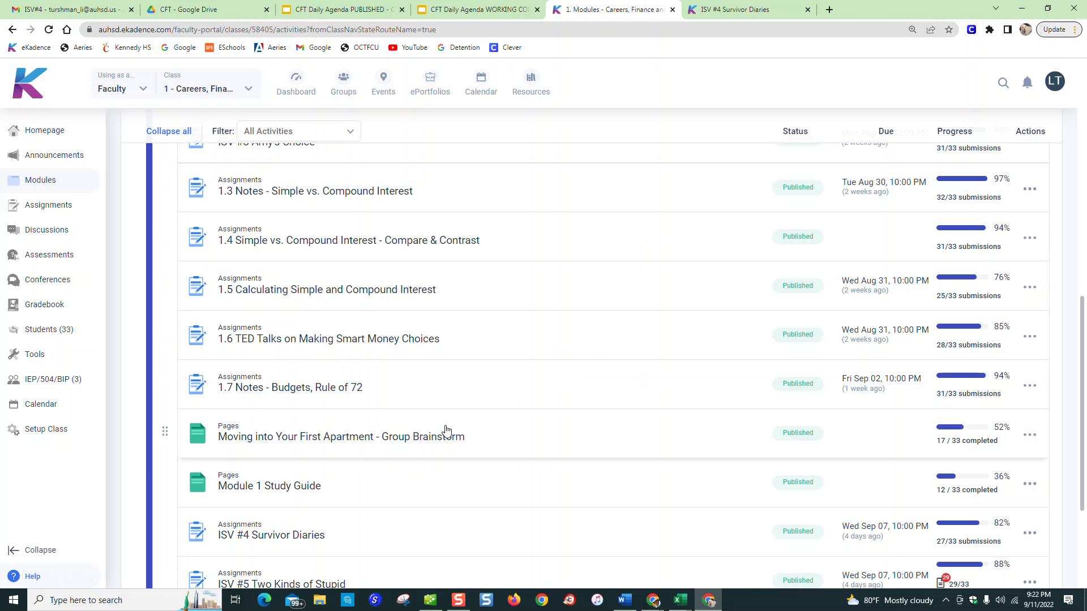
scroll(443, 432, up, 3)
scroll(395, 348, up, 4)
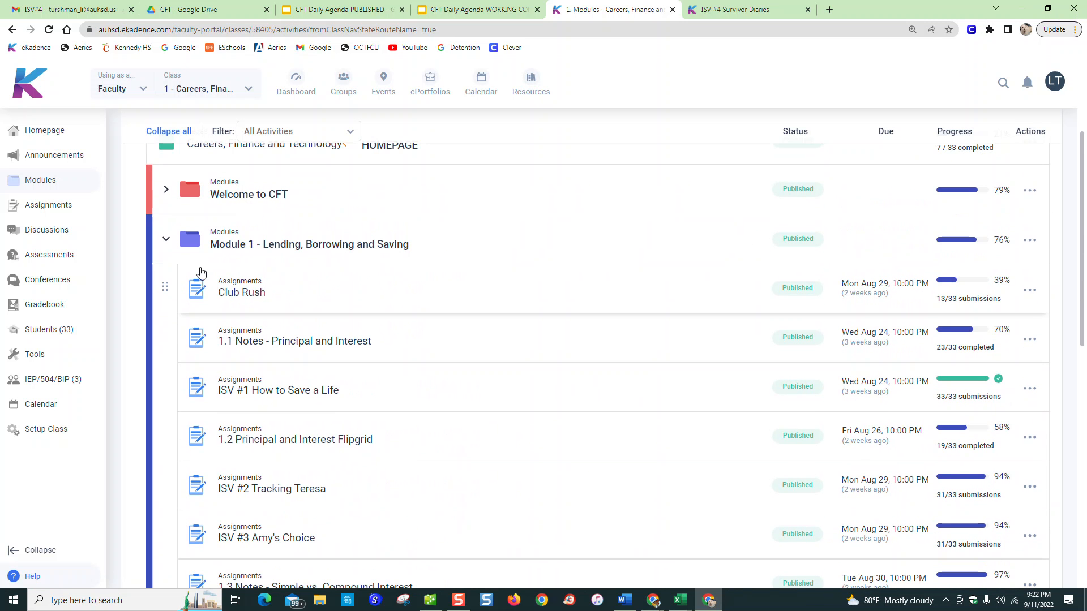
click(167, 243)
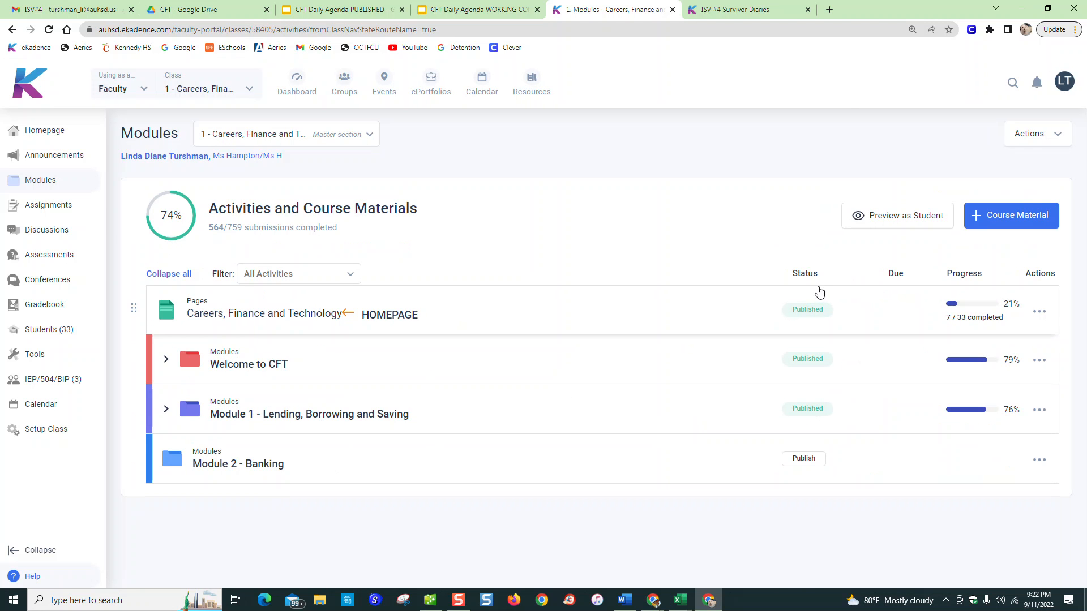
Start creating a new assignment in the Careers, Finance and Technology course materials
click(1003, 222)
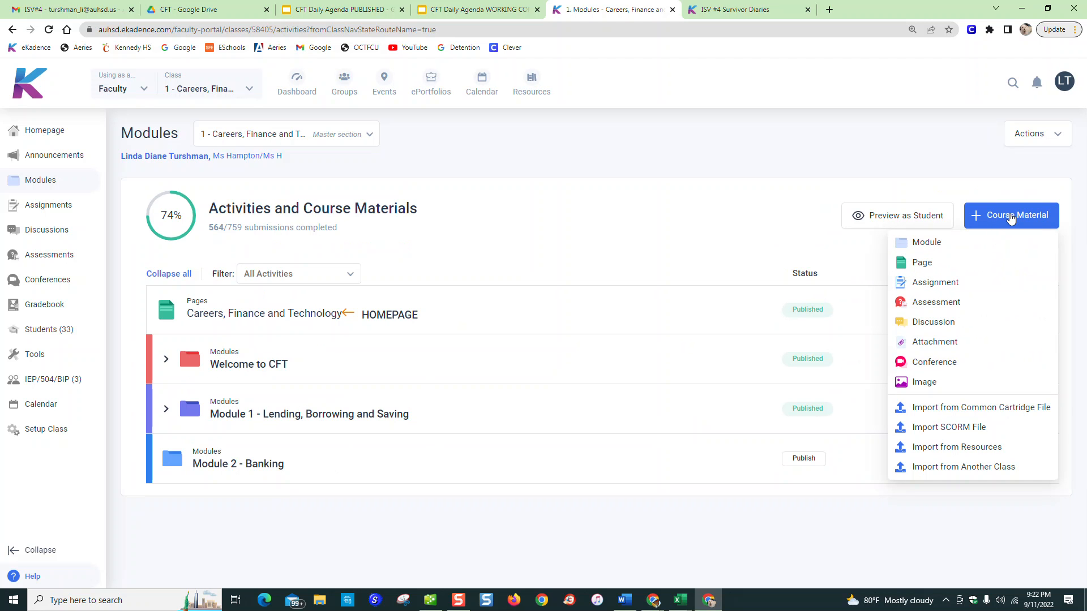
click(992, 224)
click(999, 224)
click(922, 285)
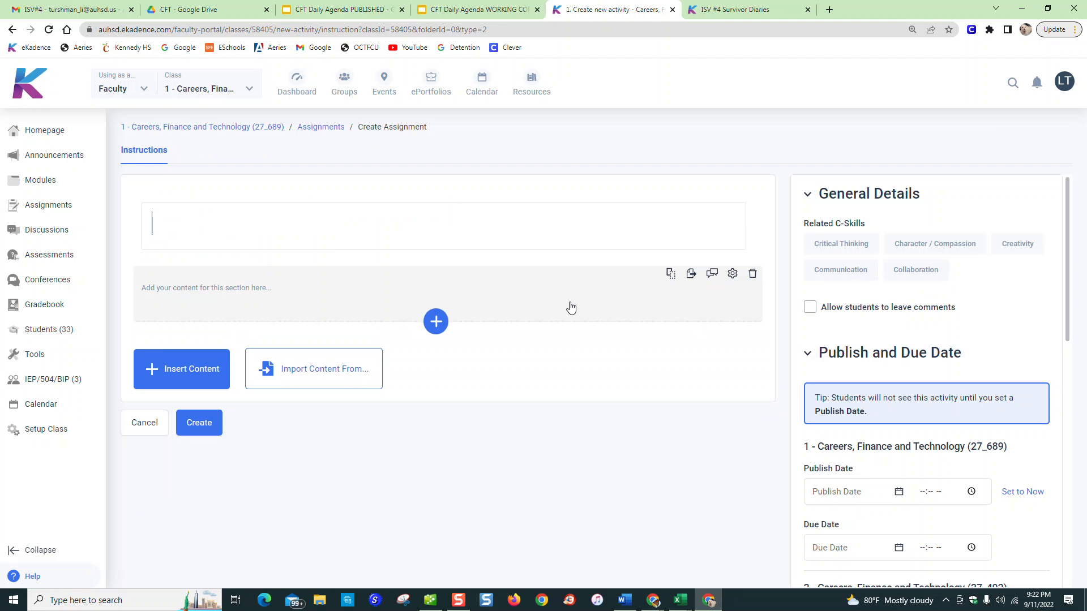
Title the new assignment "2.1 Costs for Moving Into Your First Apartment"
click(620, 239)
text(2)
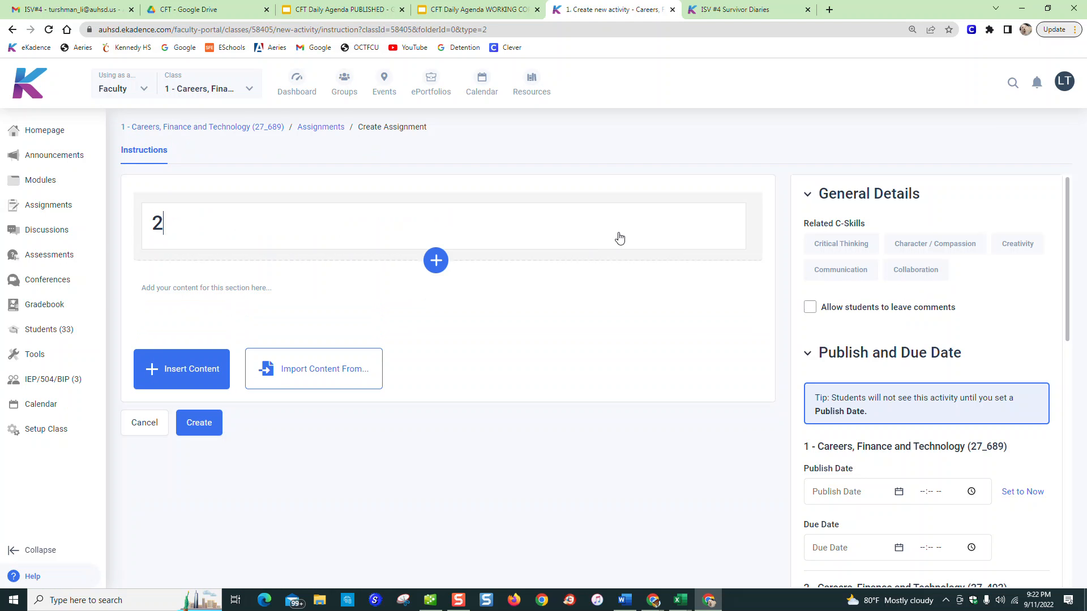
text(.1)
text(Moving Into)
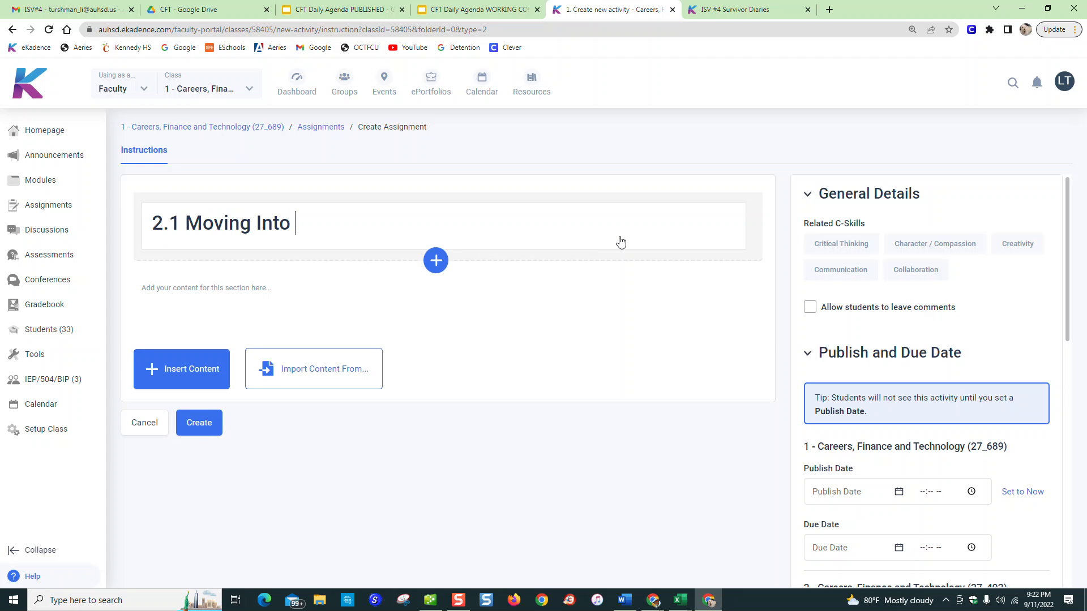
key(ctrl+Left)
text(Costs for)
key(End)
text(y)
key(BackSpace)
text(Your First Apartment)
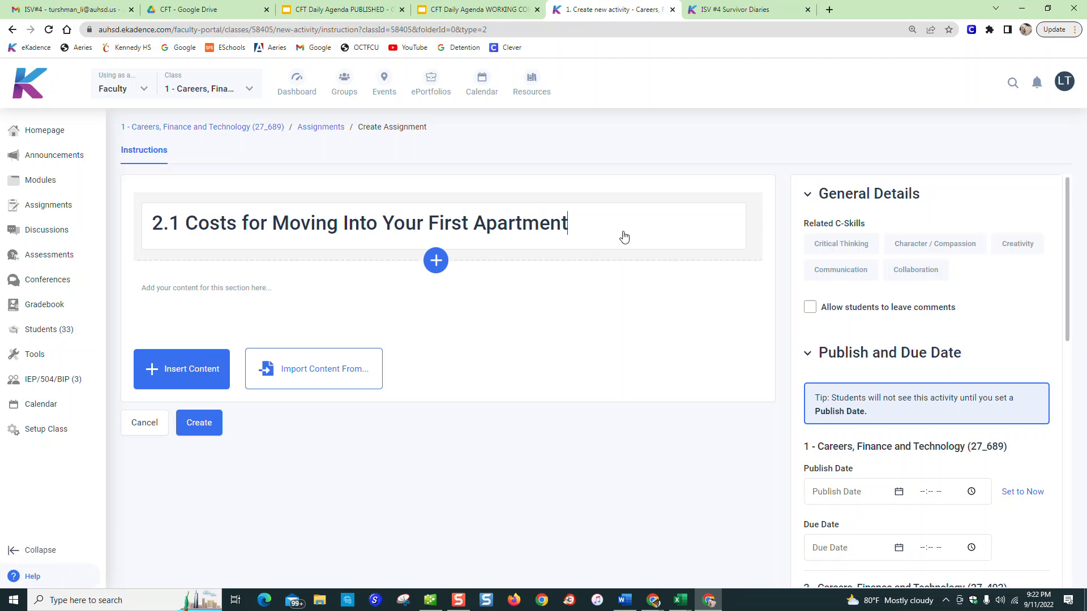
click(332, 321)
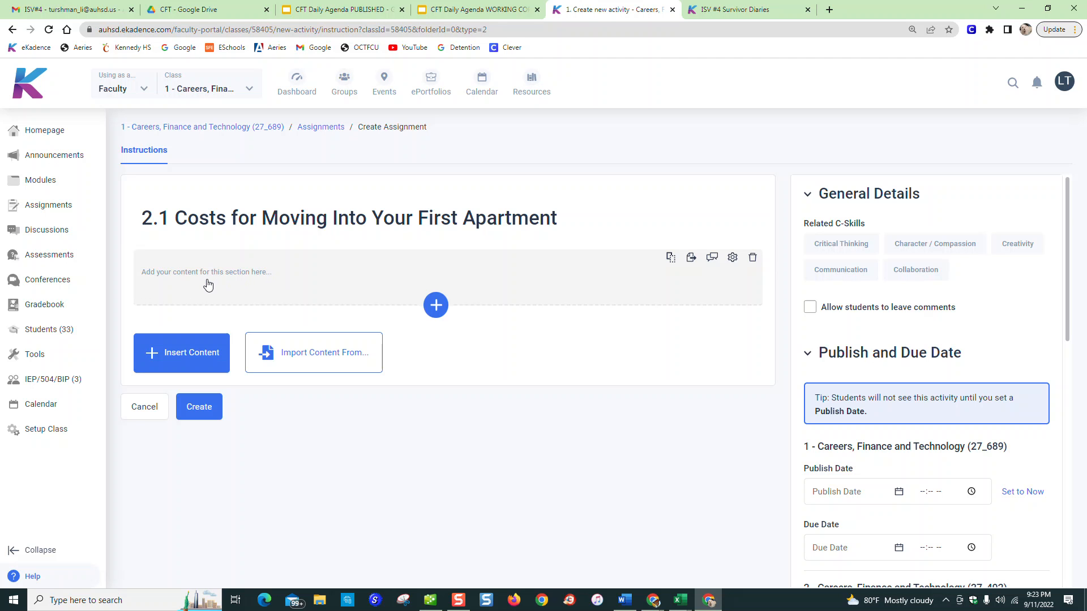
Begin the assignment's content section with "Work with your group for the Moving Into Your First Aparment Brainstorm."
click(244, 288)
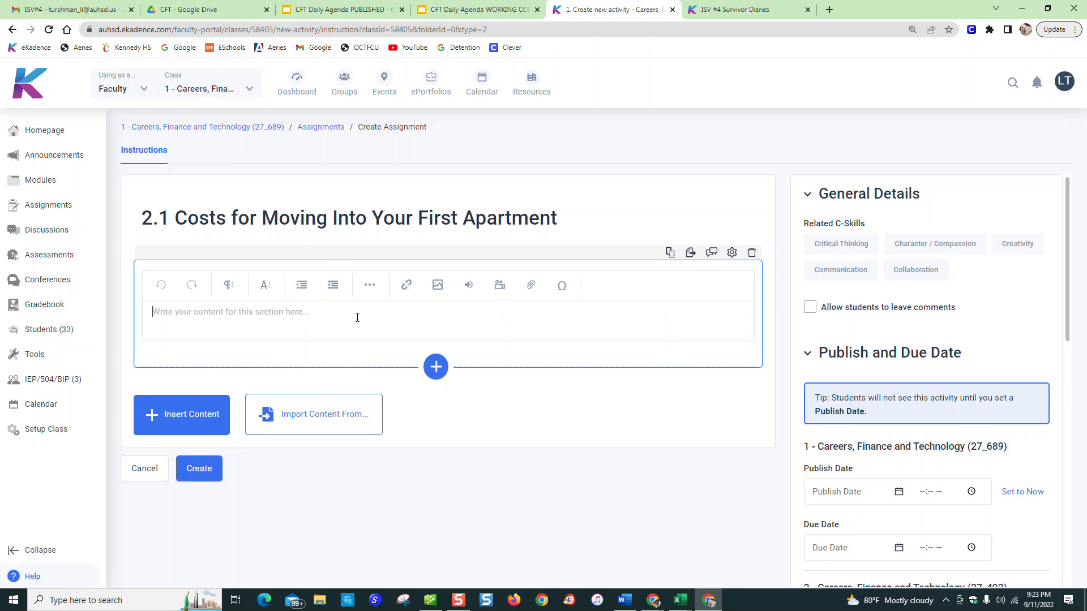
text(Wo)
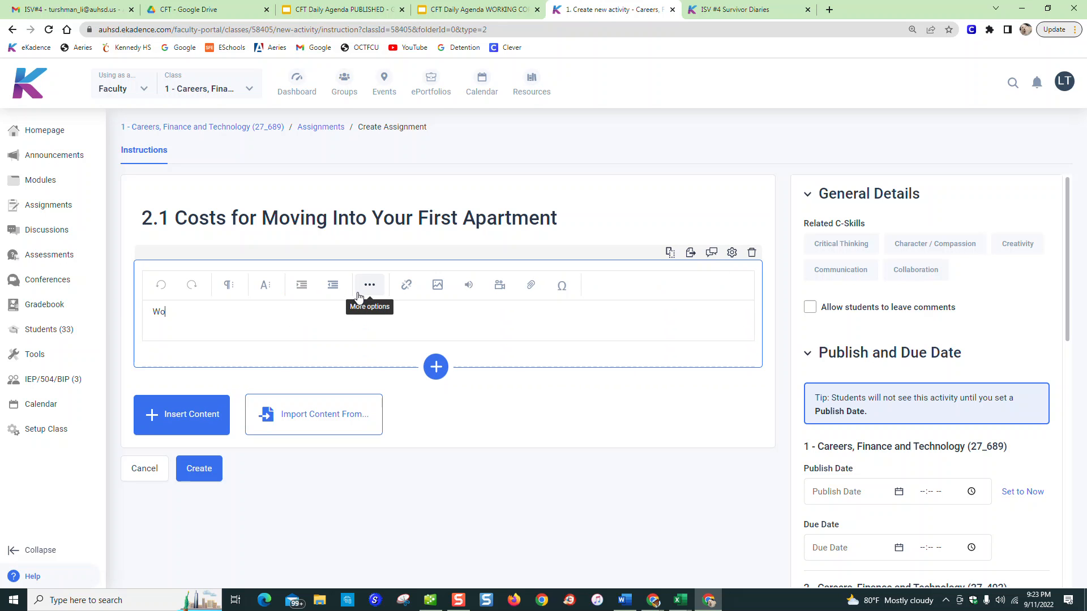
text(rk with your group)
text(for the Moi)
key(BackSpace)
key(BackSpace)
text(oving )
text(Into )
text(Your F)
text(irst )
text( Brains)
text(torm.  )
text(Use )
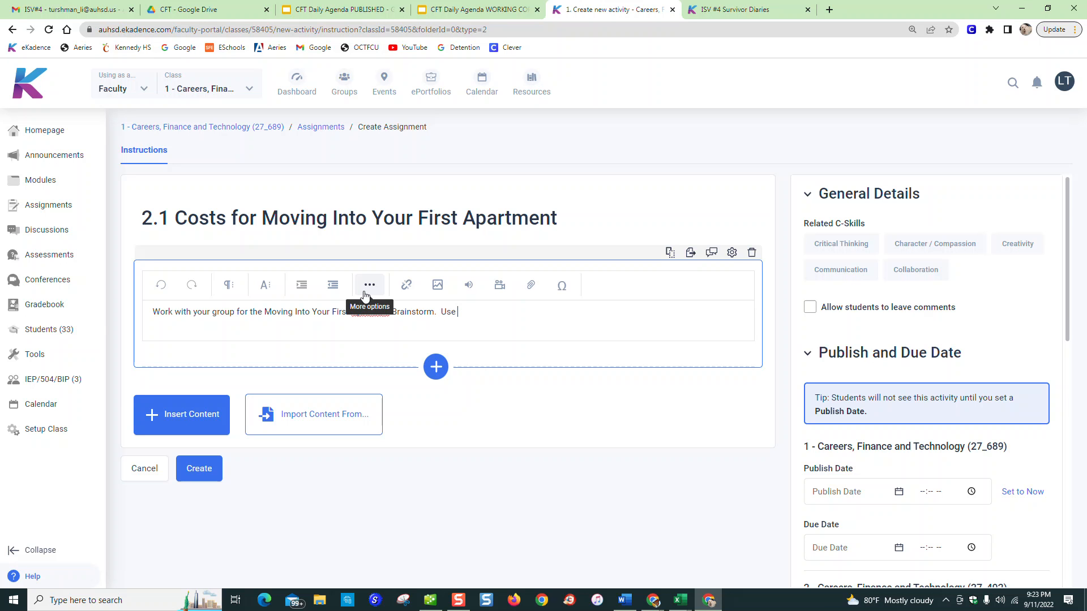
text(the existing)
Add "Use the existing Google Slides to research the costs associated with each item your group named in the slides." with "existing" bold and underlined
key(ctrl+shift+Left)
key(Right)
text(Google Slides to research the costs associated with each item )
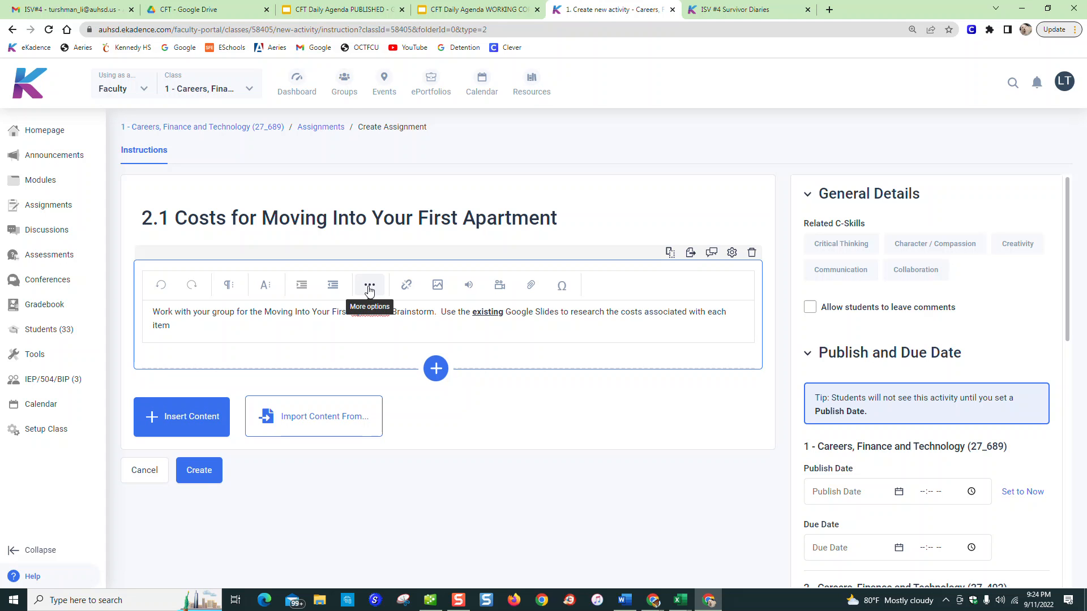
text(your group named in the slides.  Use the Interne)
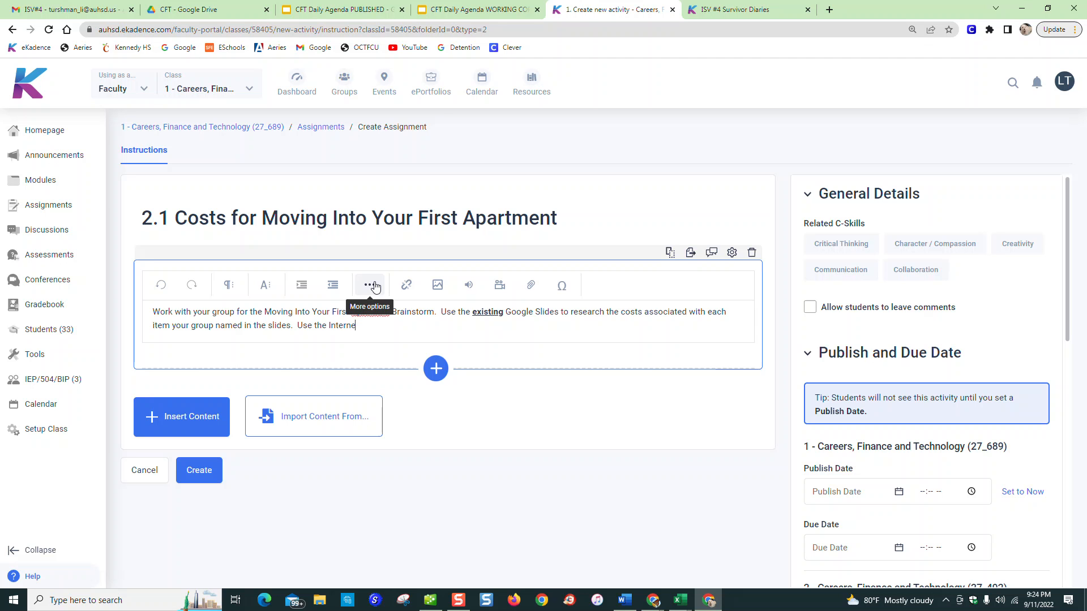
text(t to find the costs.  Dopn't for t)
Continue the paragraph with "Use the Internet to find the costs. Don't forget about the cost of the apartment itself."
text(he costs.  Don't for)
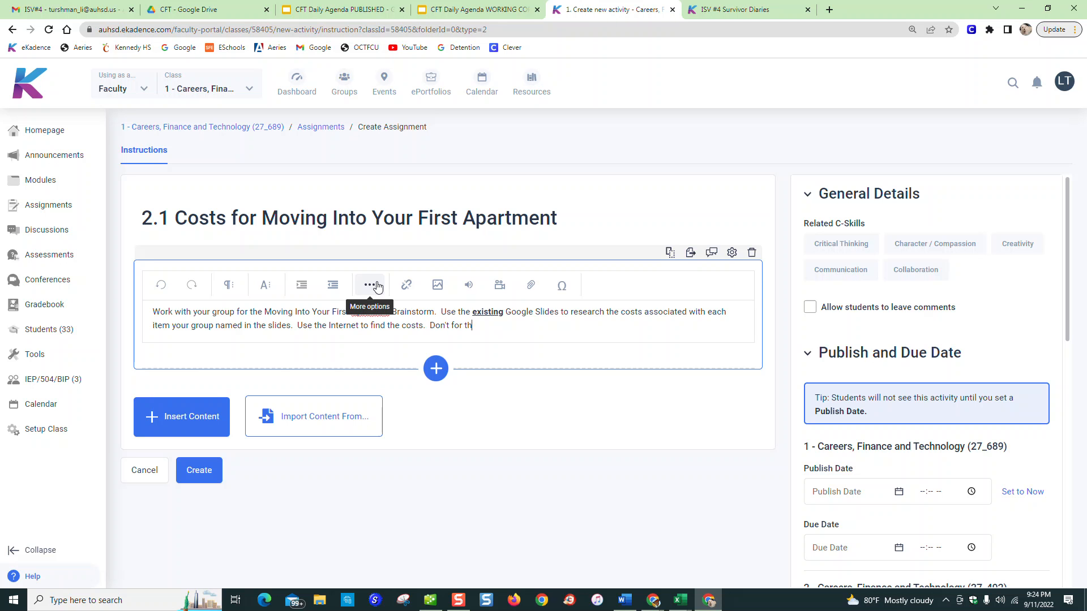
text(get about the cost of the apartment itse)
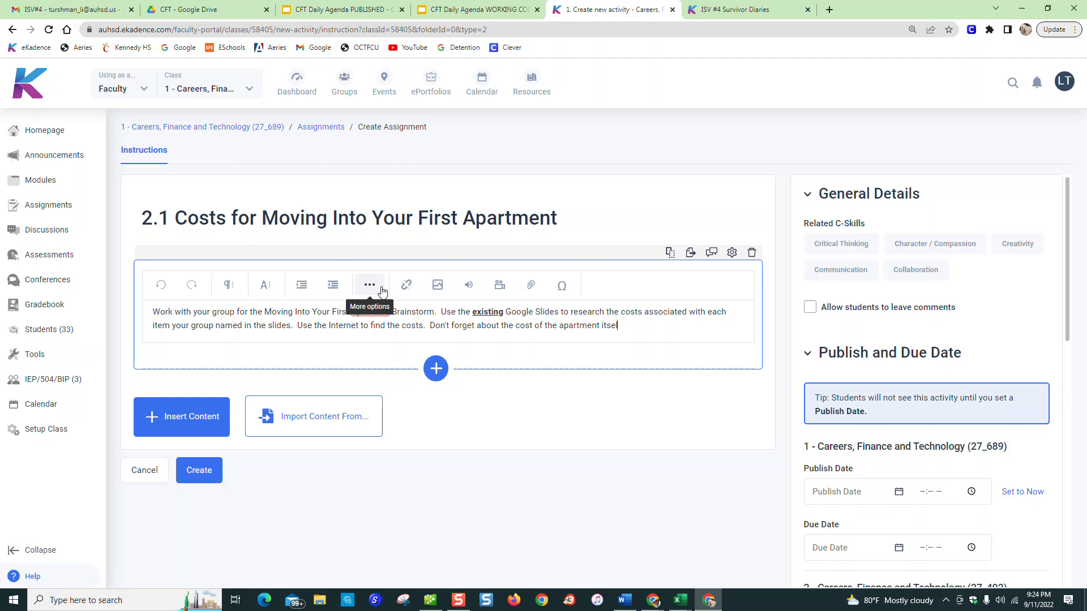
text(lf.)
Correct "Aparment" to "Apartment" in the first sentence and insert a new line after the paragraph
key(Return)
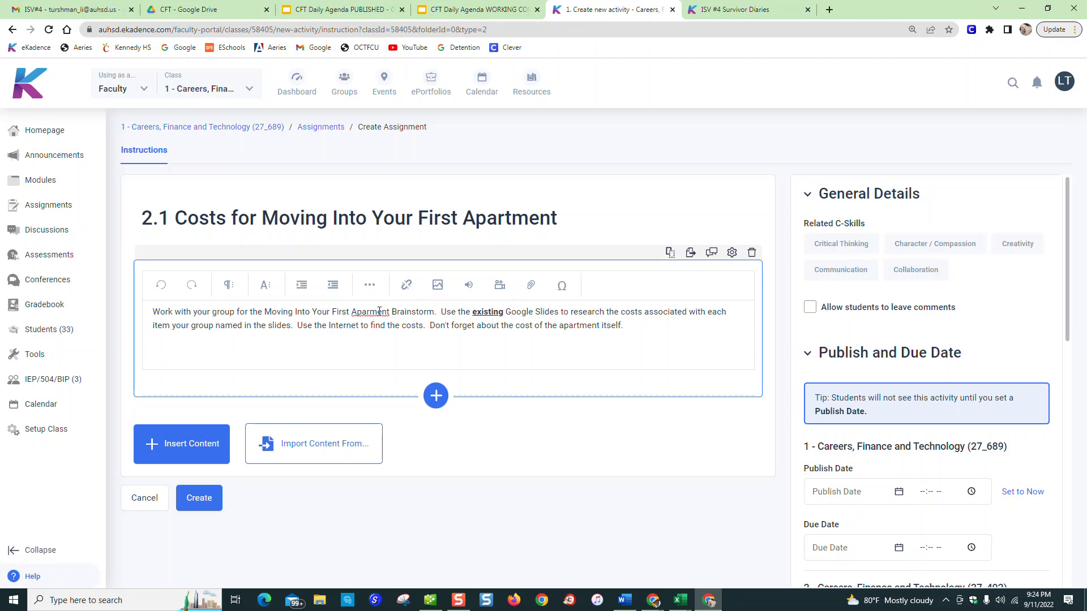
text(t)
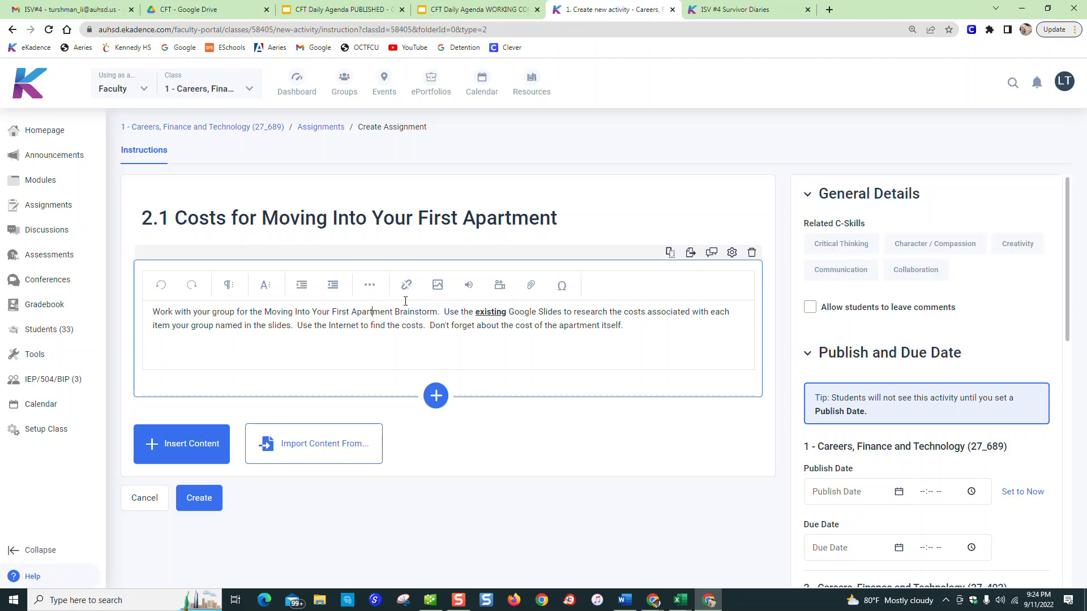
click(631, 324)
key(Return)
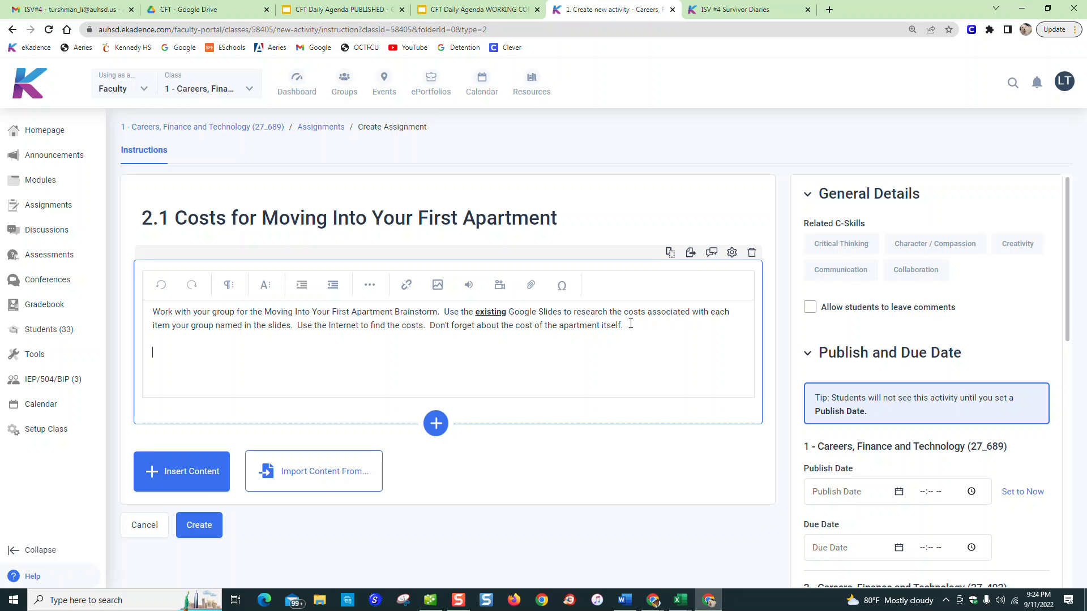
Write "Put all group members' names on slide #1." as a new paragraph below the first one
text(Put all group members' names on slide #1.  Subm)
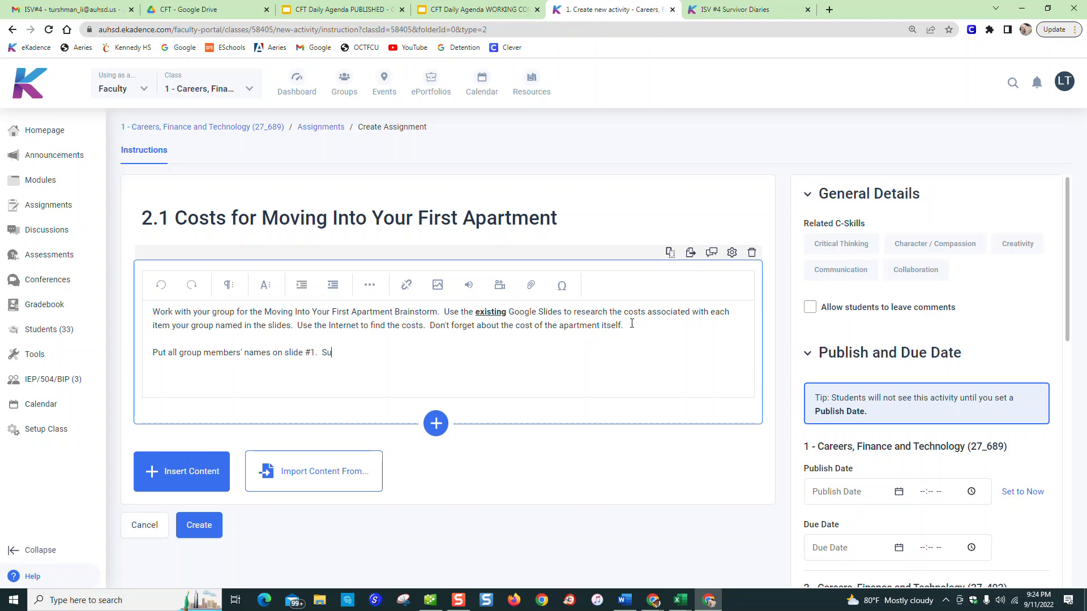
key(BackSpace)
key(BackSpace)
key(BackSpace)
key(BackSpace)
Add "All members submit Google Slides to eKadence." to the second paragraph and leave an empty line below it
text(All memeber)
key(BackSpace)
key(BackSpace)
key(BackSpace)
key(BackSpace)
key(BackSpace)
text(bers submit )
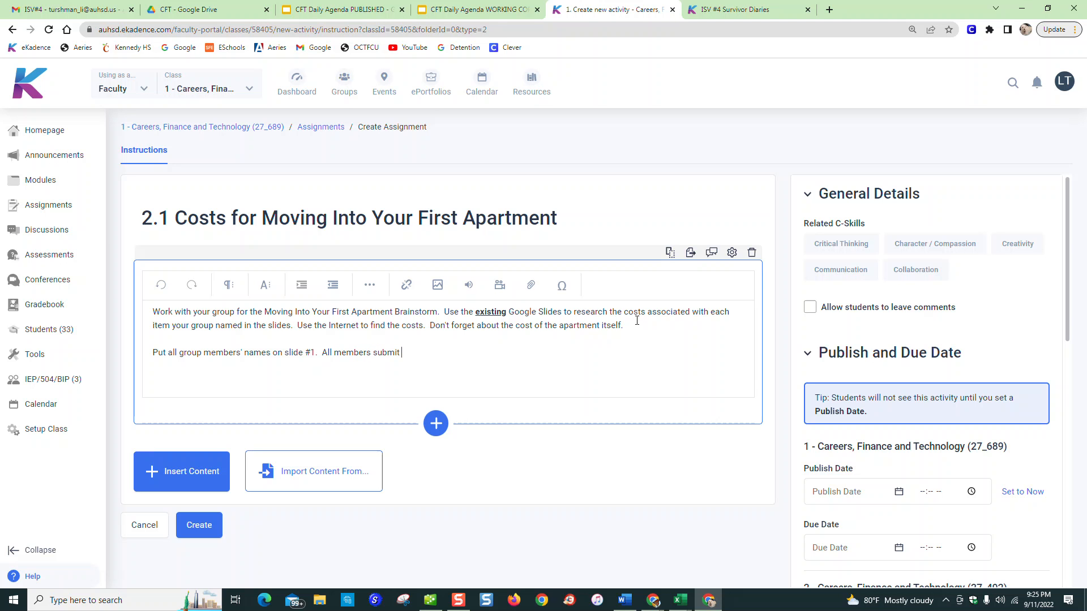
text(li)
text(sl)
key(BackSpace)
text(Google Slides to eKadence.)
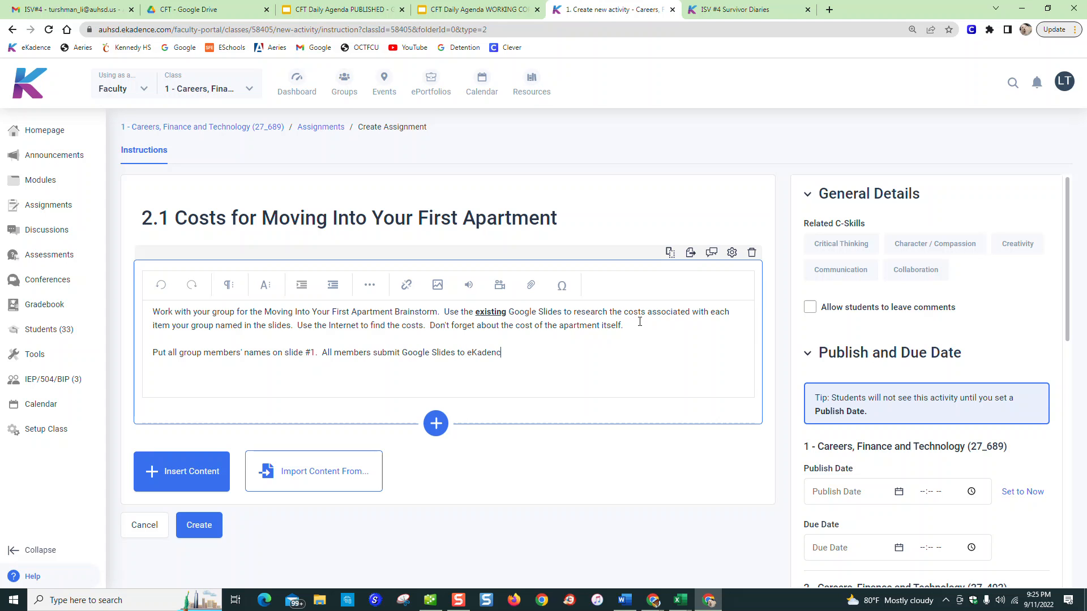
key(Return)
key(Return)
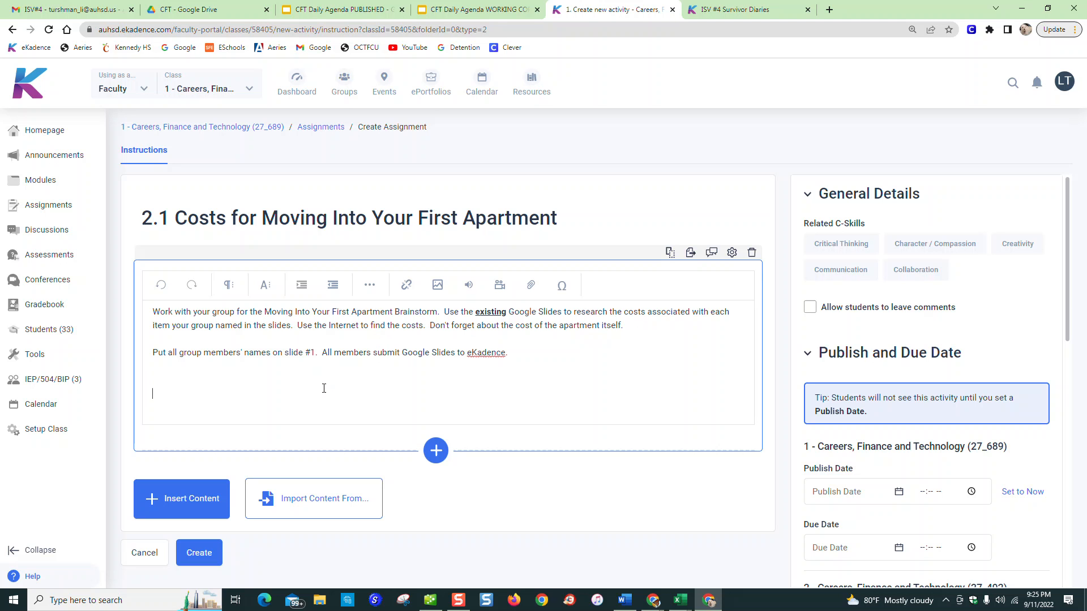
key(BackSpace)
key(BackSpace)
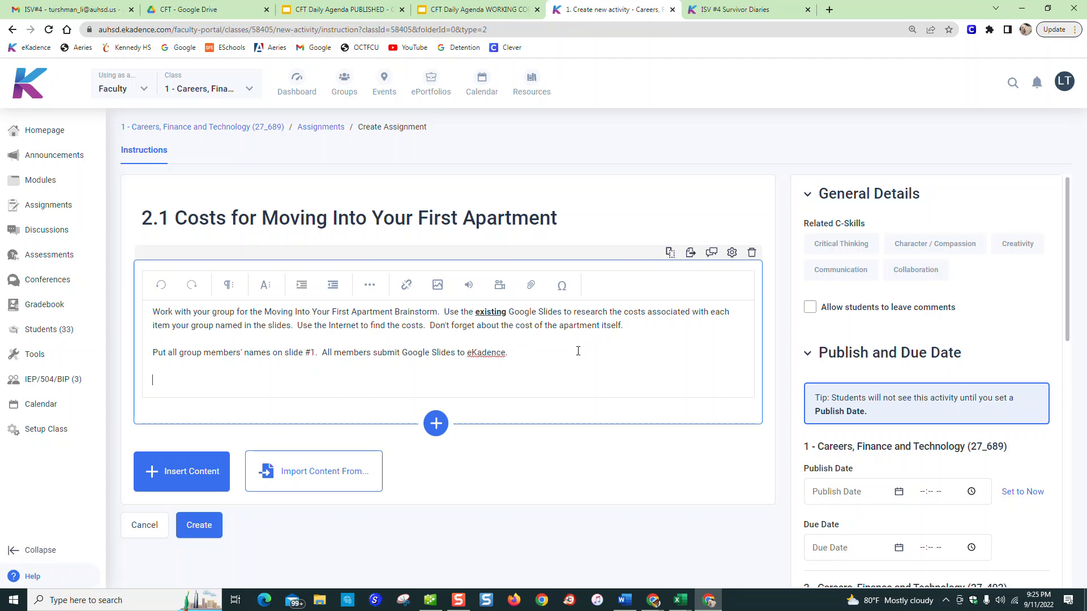
Set the assignment's publish date to 2022-09-12 at 07:30 AM for the class sections
scroll(858, 438, down, 2)
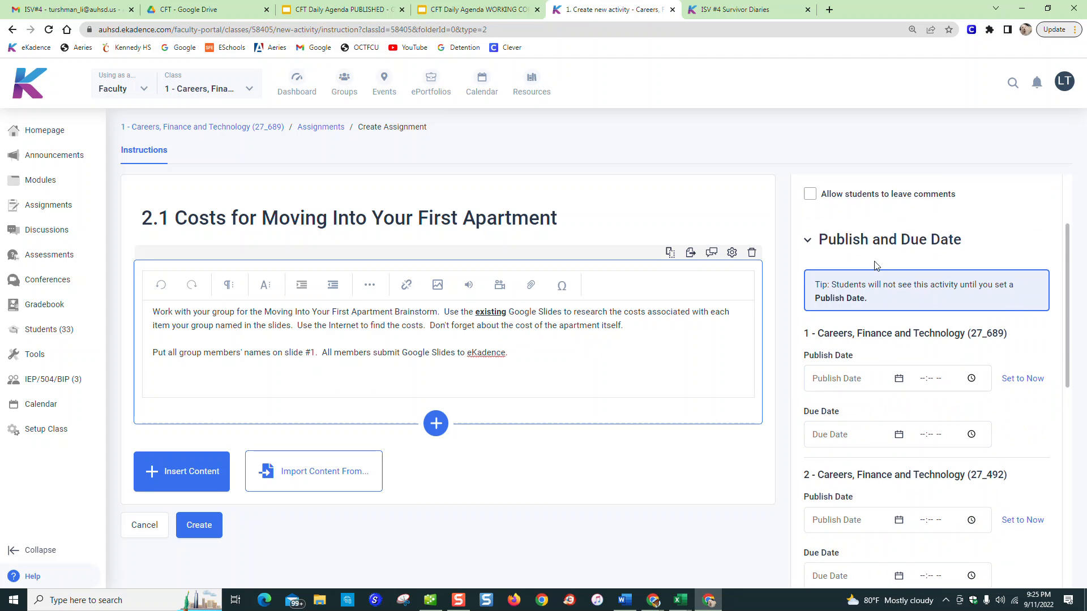
click(861, 375)
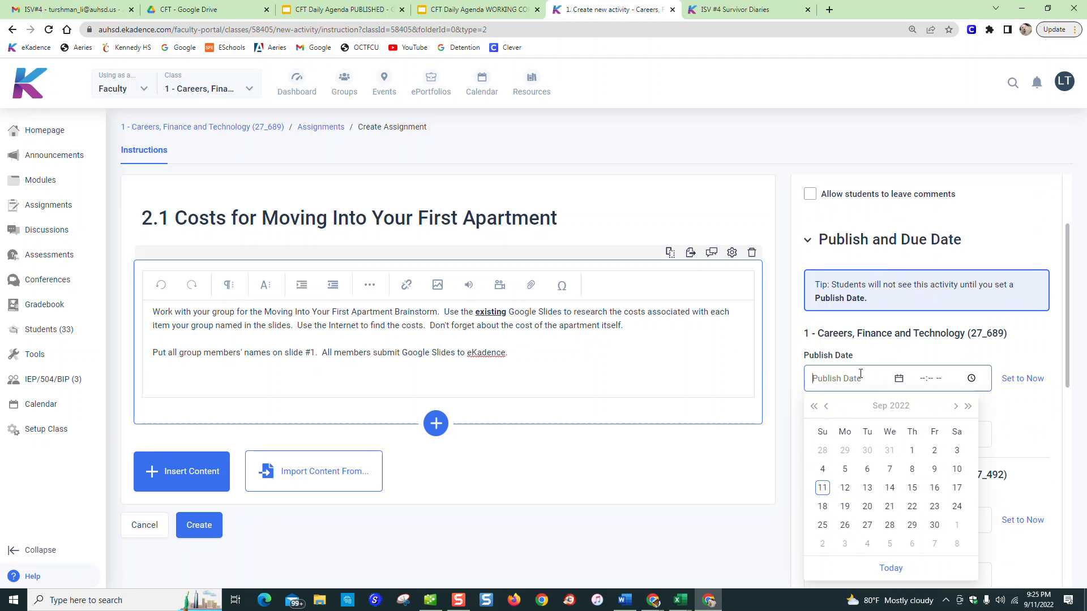
click(845, 488)
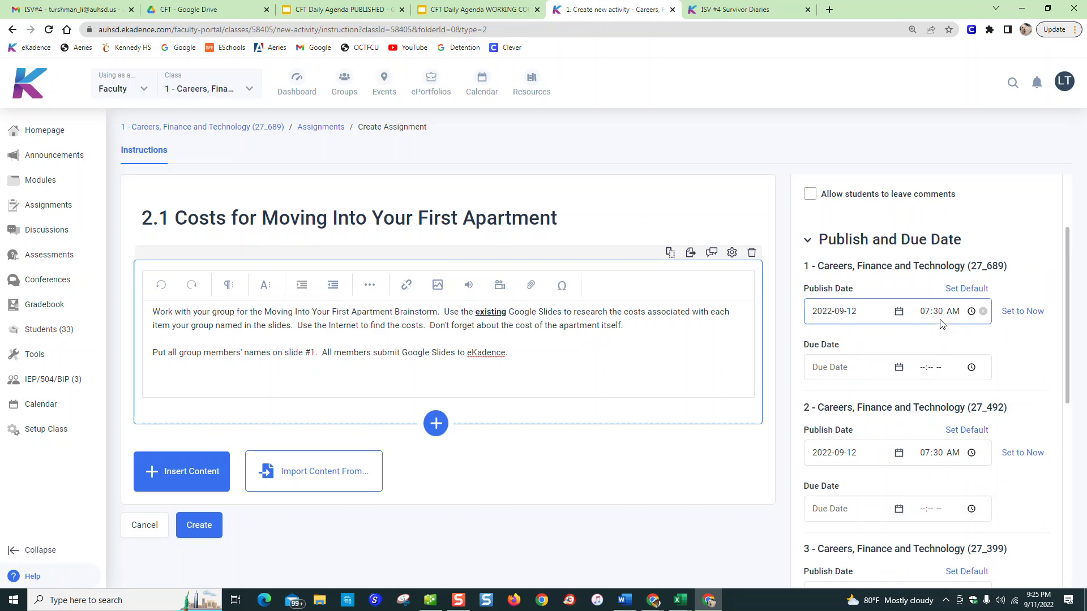
Set the assignment's due date to 2022-09-13 at 10:00 PM for the class sections
click(872, 367)
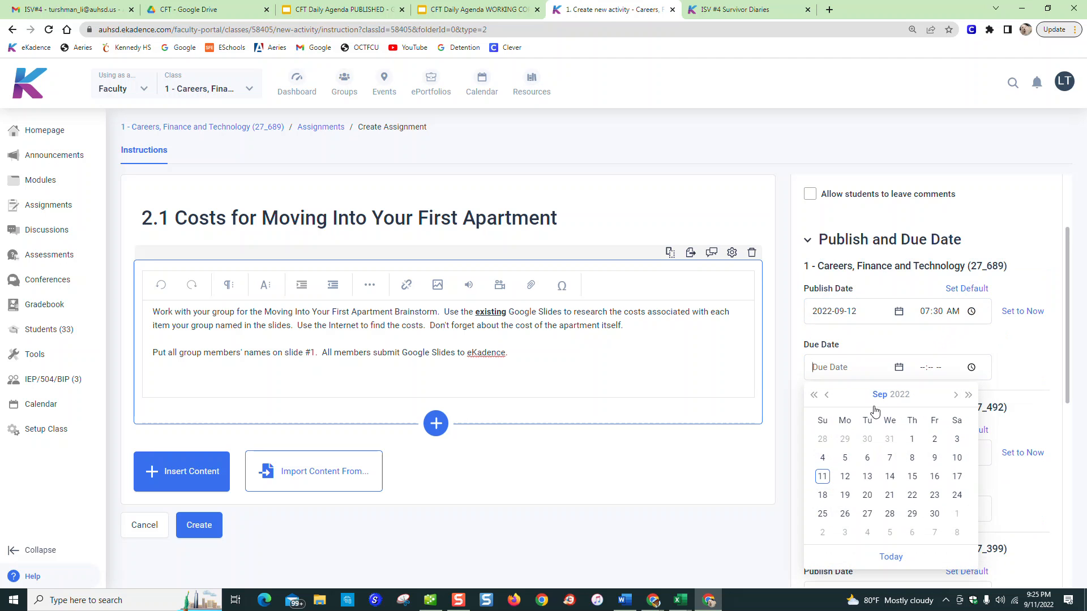
click(867, 478)
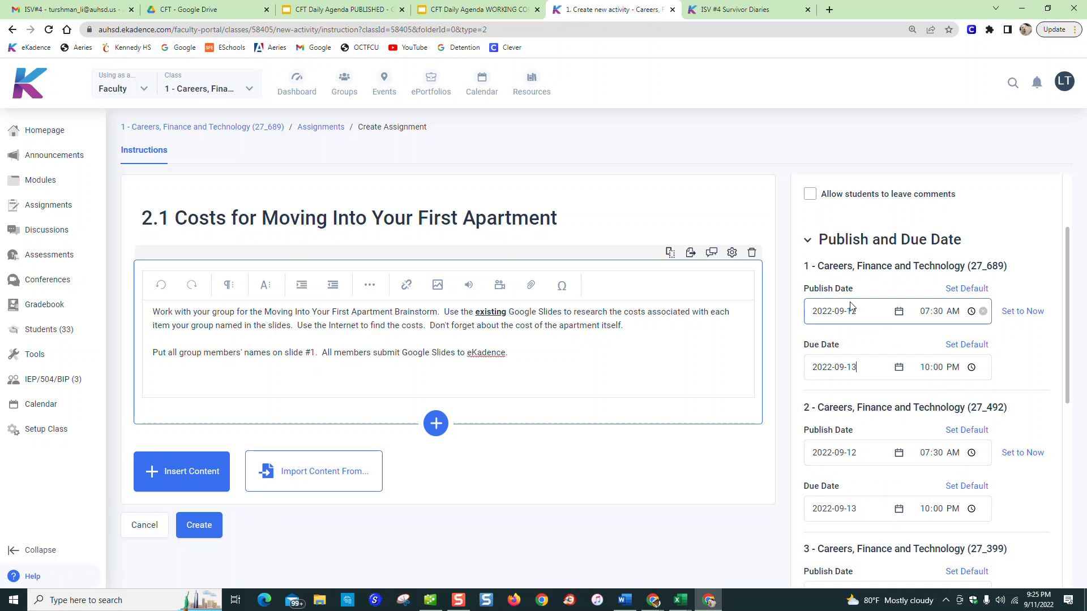
scroll(848, 369, down, 2)
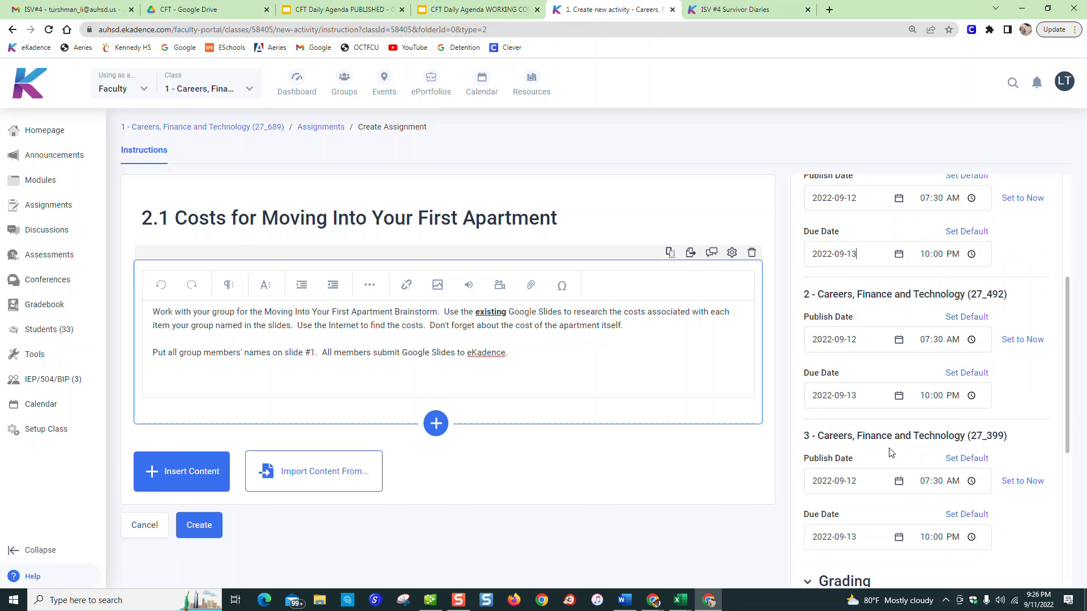
scroll(877, 461, down, 4)
scroll(846, 451, down, 1)
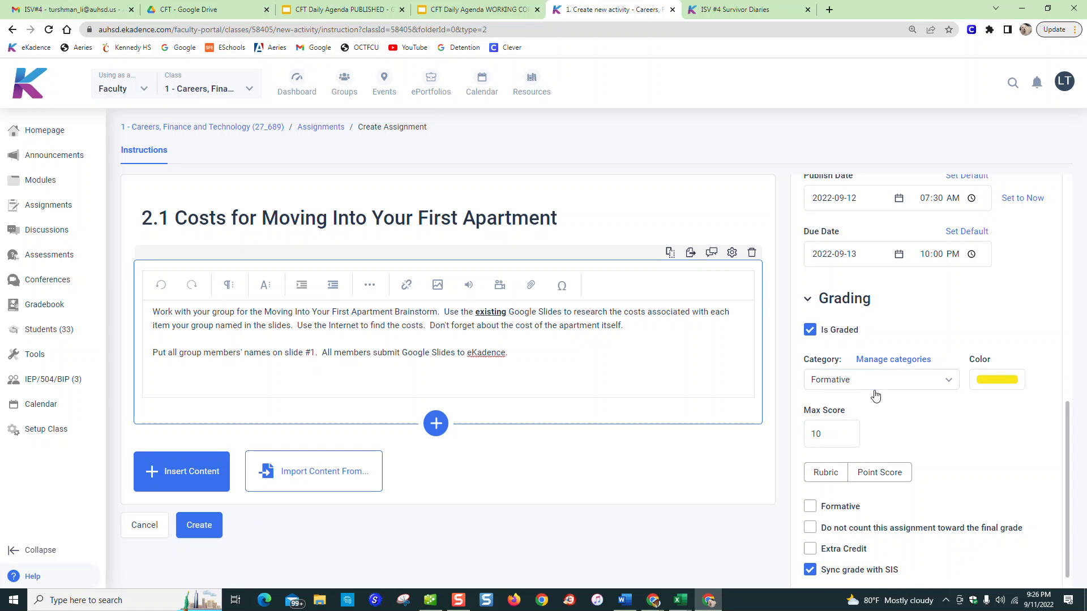
Check the grading category choices and set the assignment's max score to 20
click(951, 381)
click(951, 380)
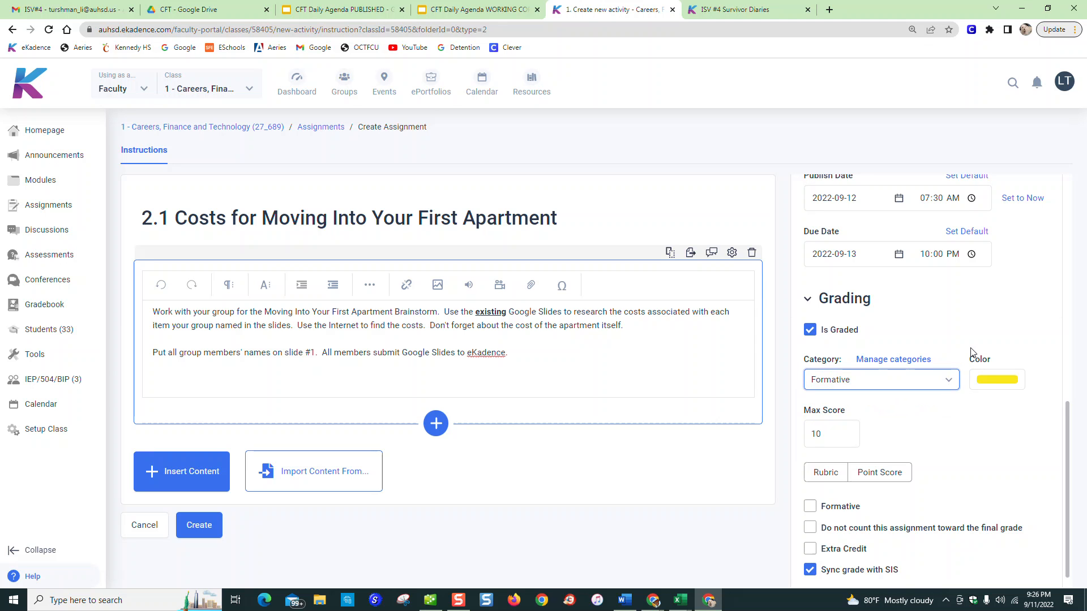
click(953, 383)
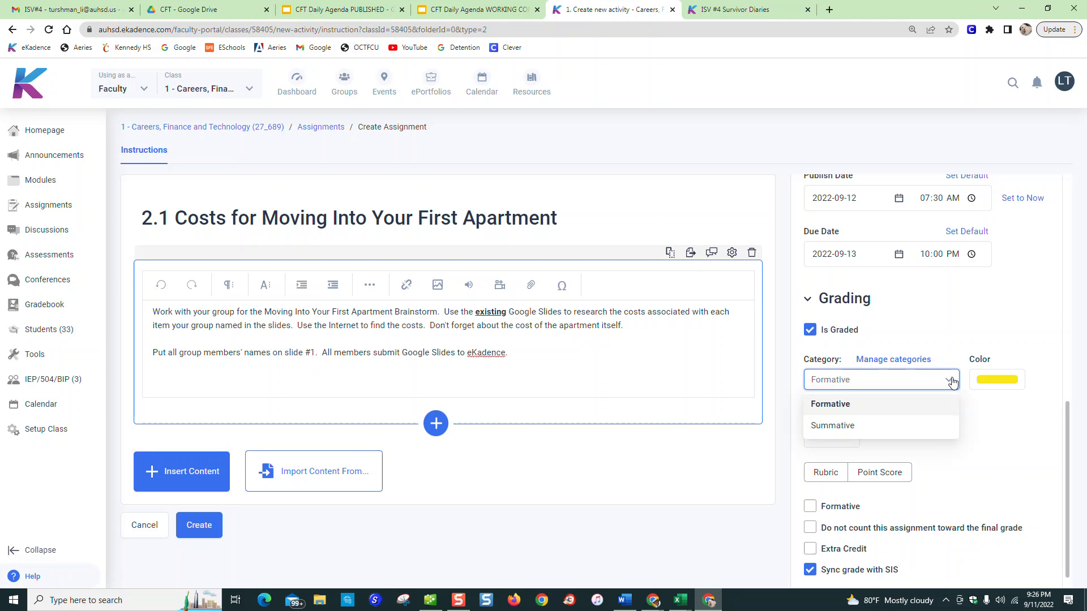
click(953, 382)
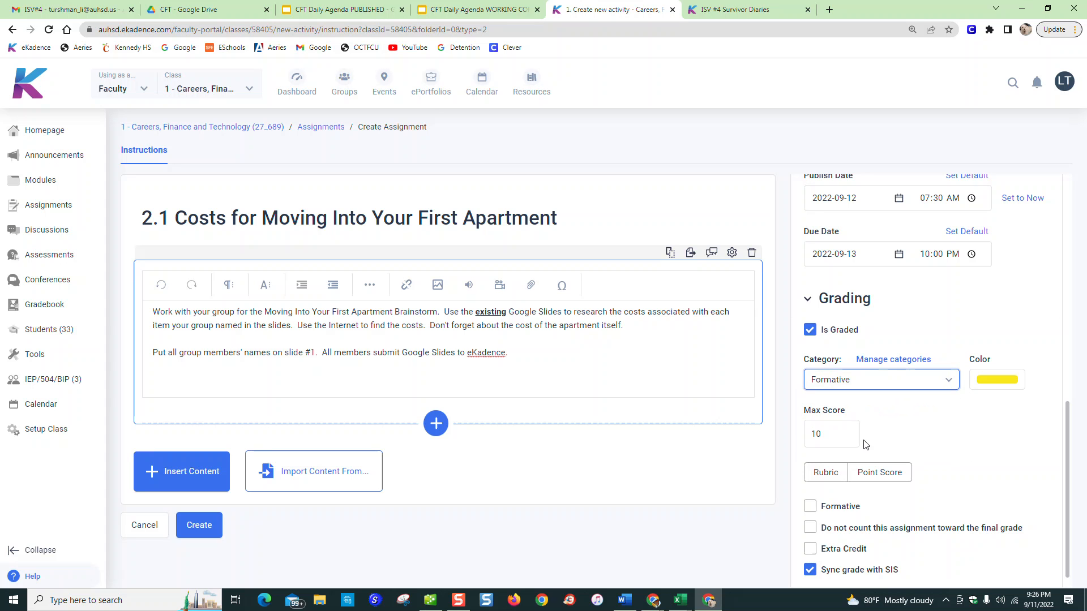
click(846, 438)
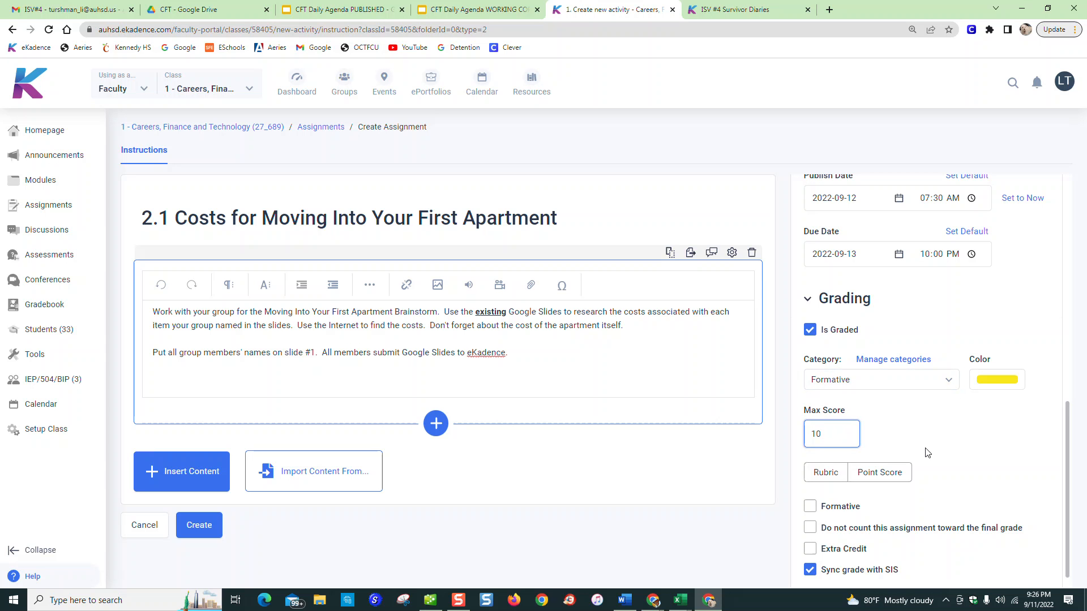
key(BackSpace)
text(20)
scroll(872, 462, down, 1)
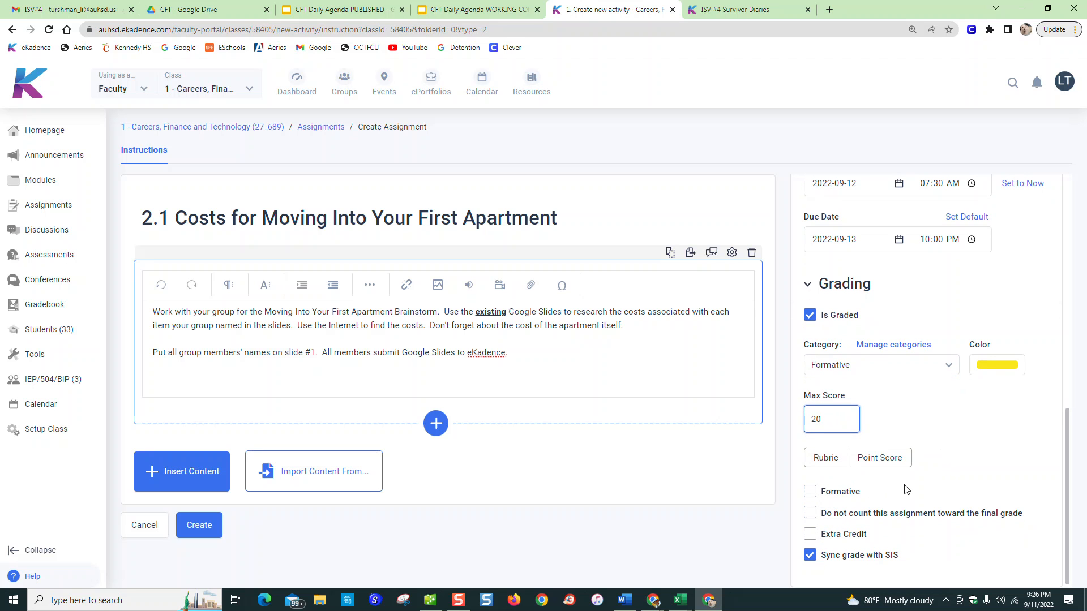
Create the assignment and open its instructions for review
click(210, 531)
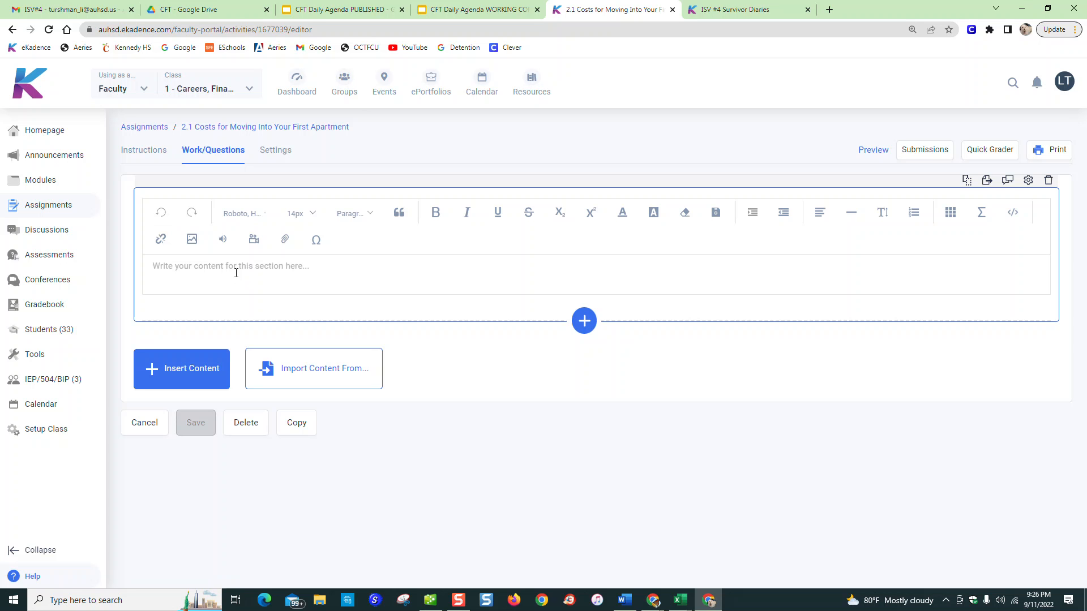
click(136, 150)
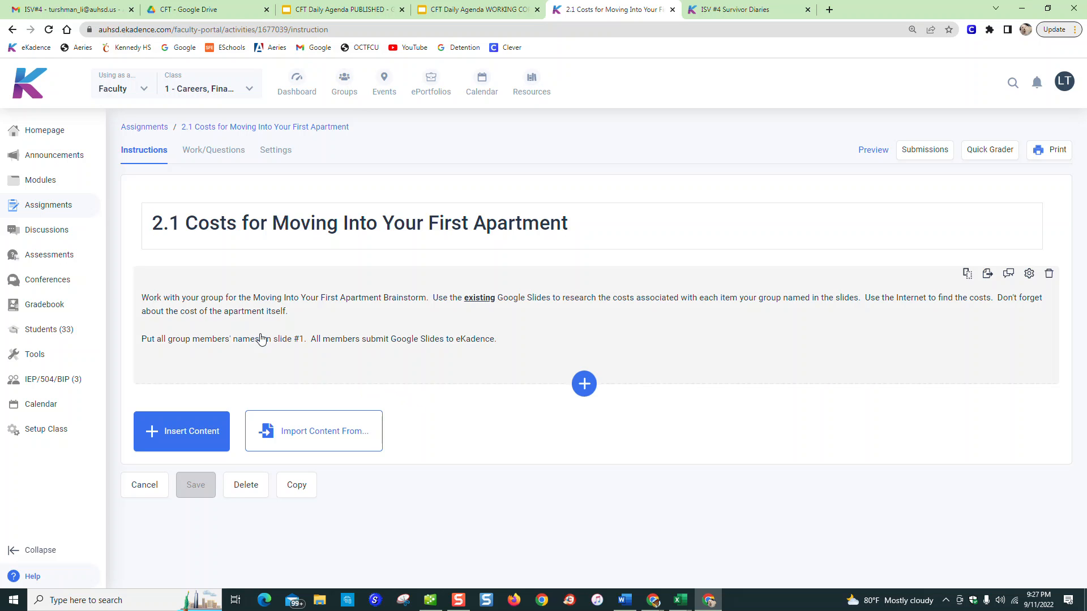
Move the assignment "2.1 Costs for Moving Into Your First Apartment" into "Module 2 - Banking" in the class's module list
click(37, 180)
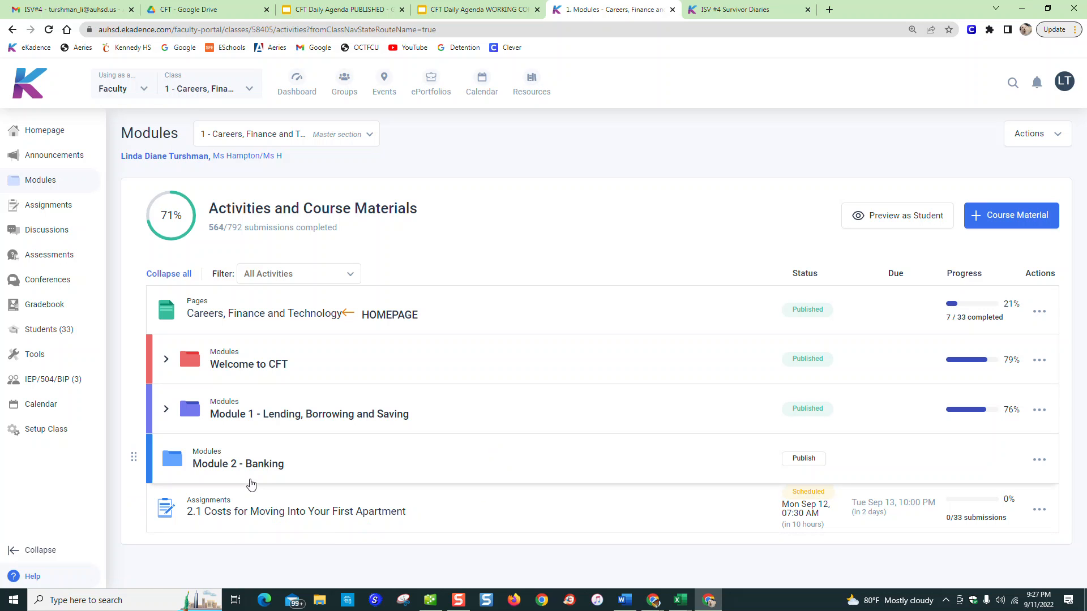
double_click(192, 506)
drag(192, 508, 242, 503)
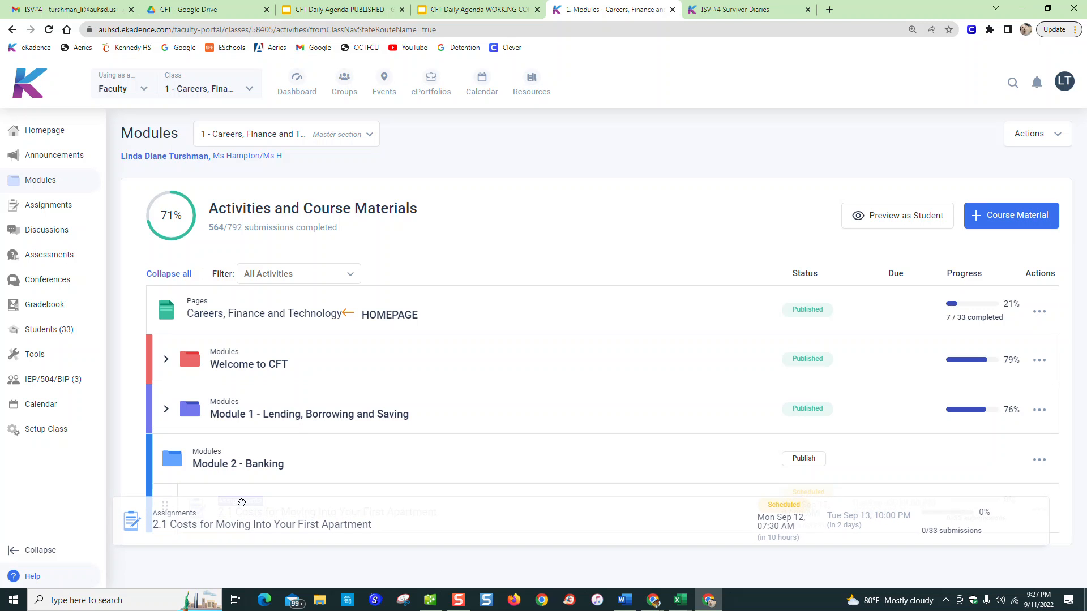
drag(242, 503, 243, 508)
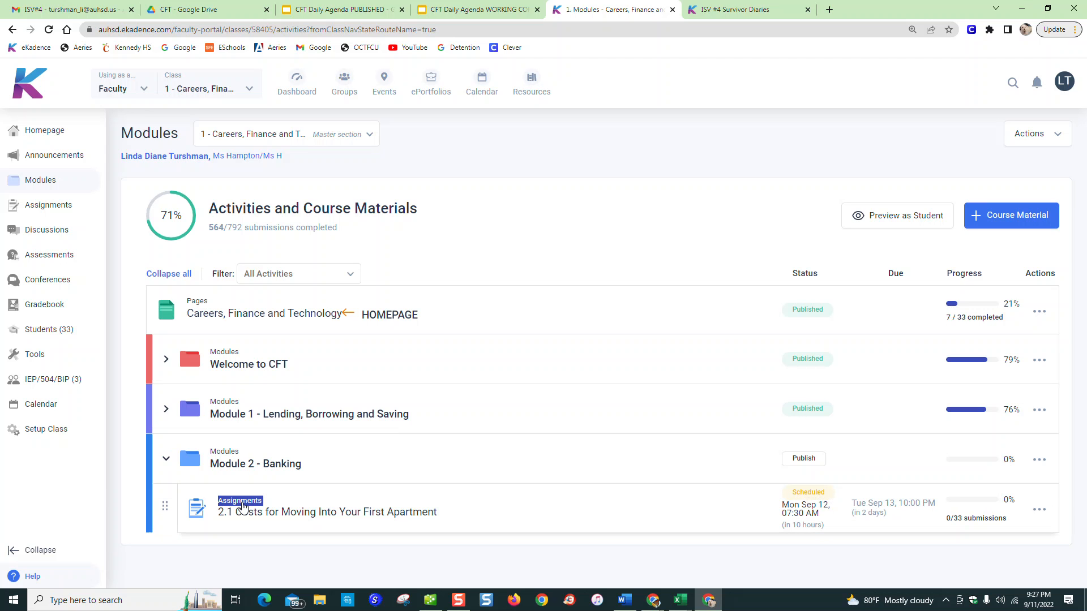
click(168, 463)
click(169, 463)
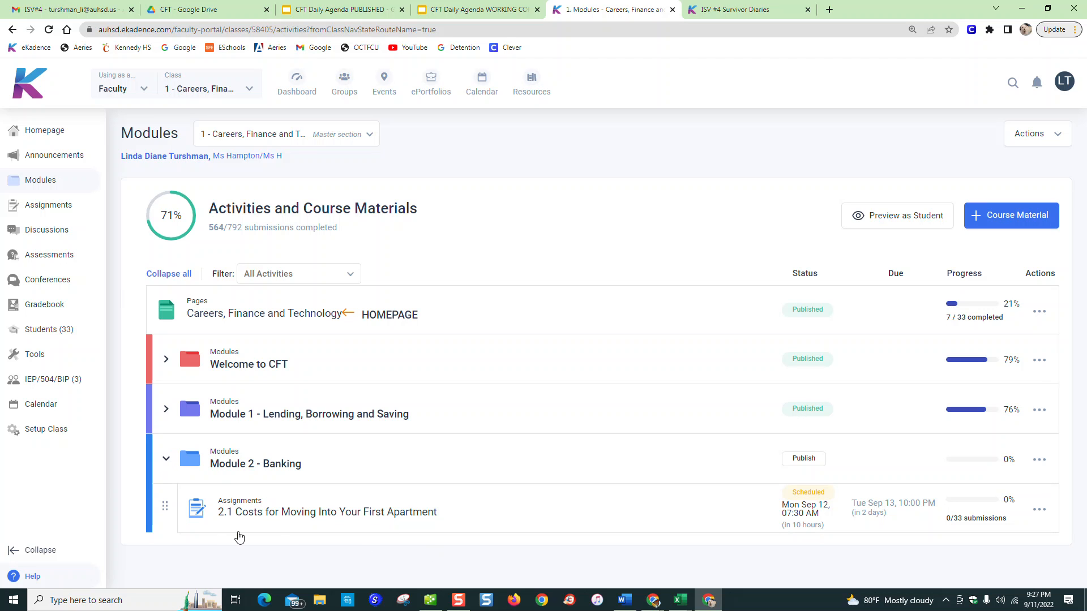
Publish "Module 2 - Banking" for all classes immediately
mouse_move(821, 500)
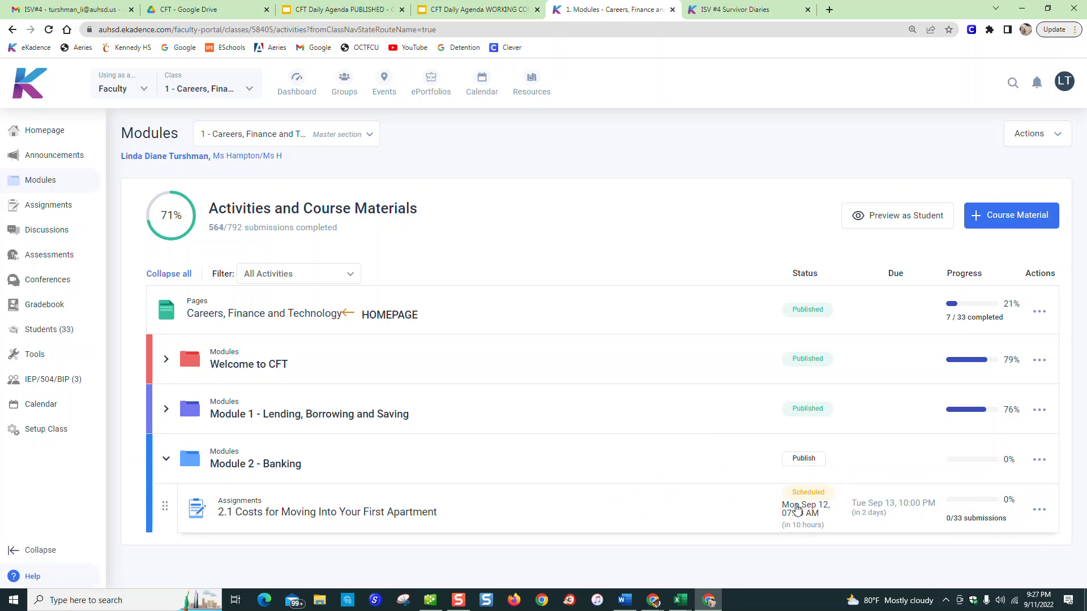
click(801, 459)
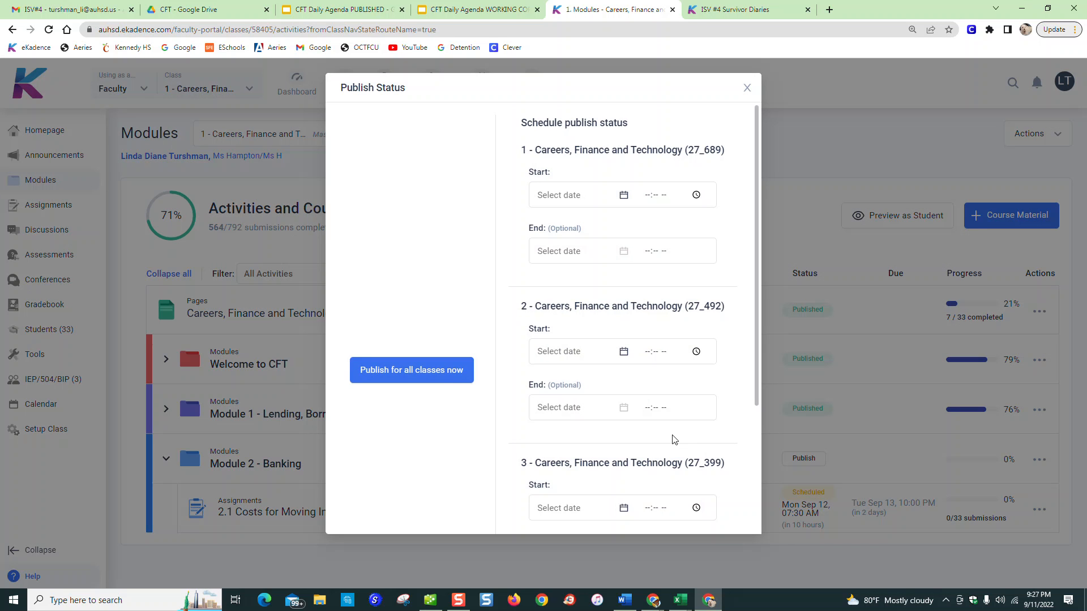
click(440, 371)
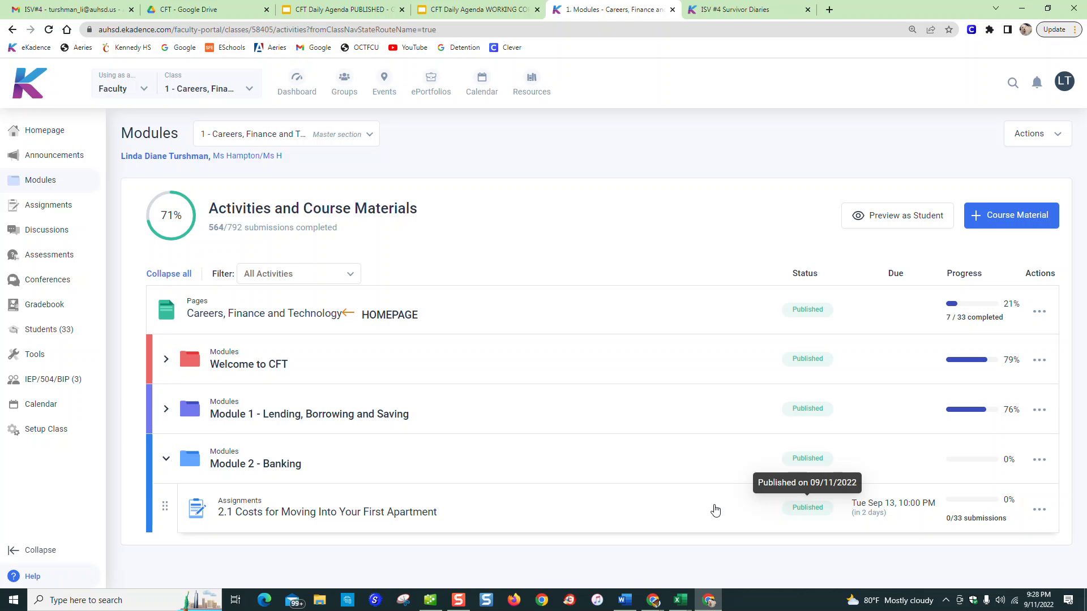
In the 2.1 assignment's settings, set section 1's (27_689) publish date to 2022-09-12 at 07:30 AM
click(393, 513)
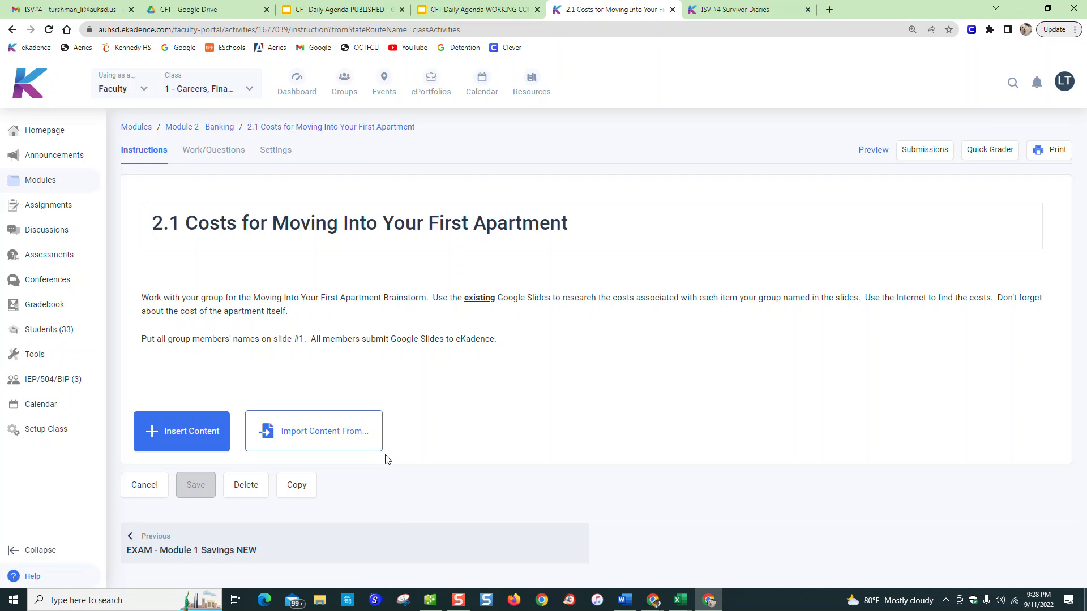
click(276, 151)
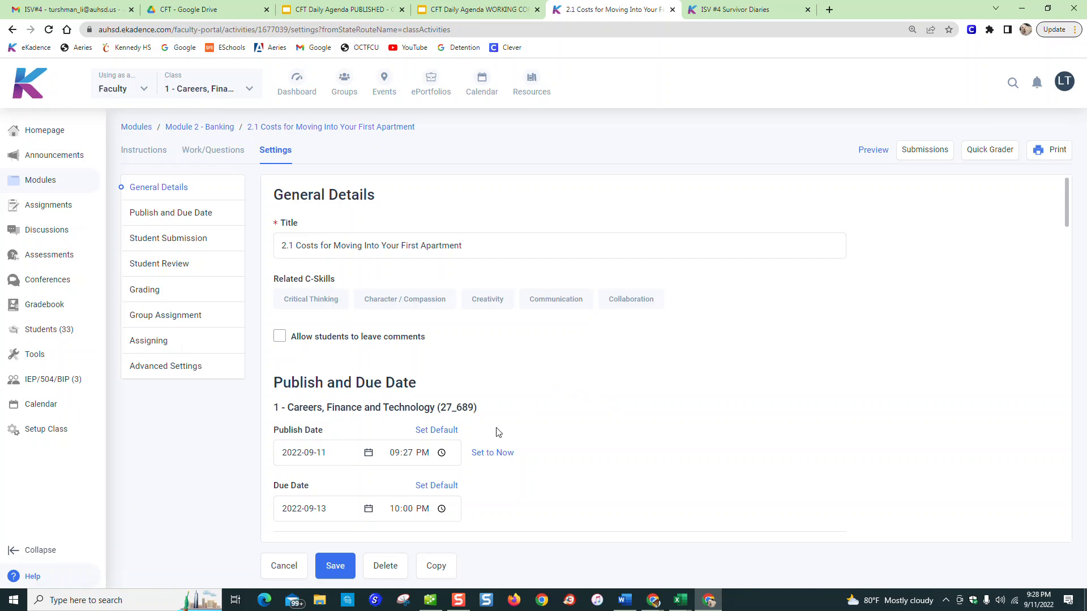
click(347, 455)
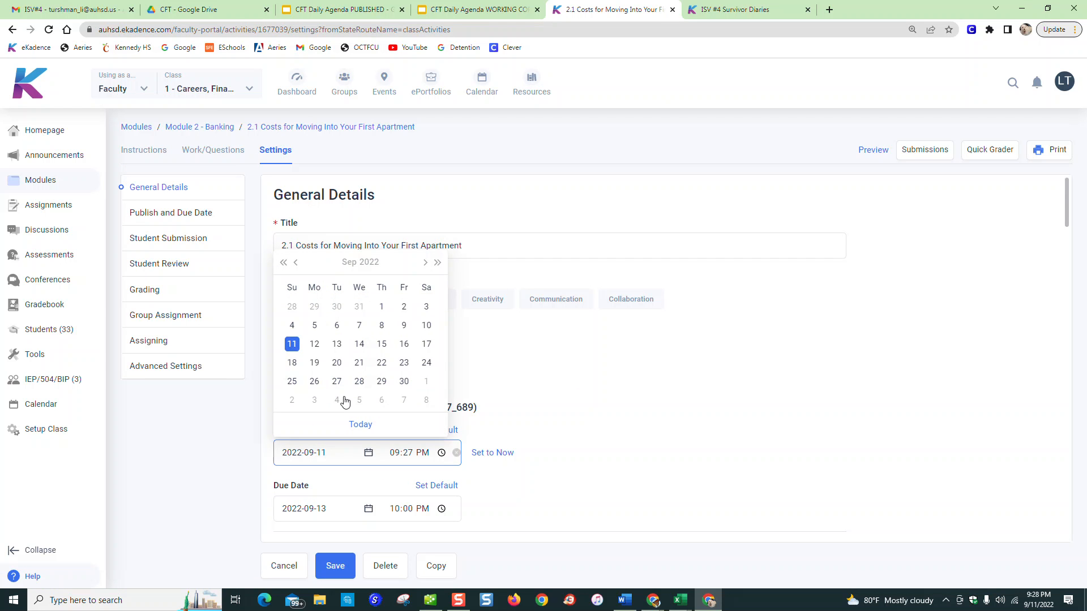
click(315, 345)
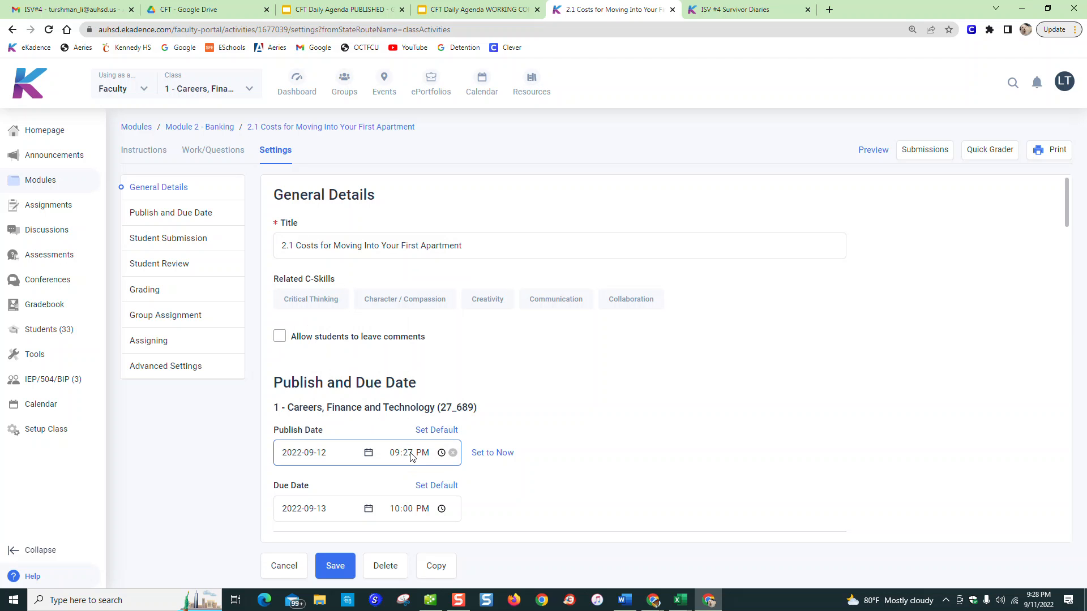
click(400, 458)
text(7)
key(Tab)
key(shift+Tab)
text(23)
key(shift+Tab)
text(3)
key(shift+Tab)
text(30)
Set the publish date for section 2 (27_492) to 2022-09-12 at 07:30 AM
scroll(391, 506, down, 3)
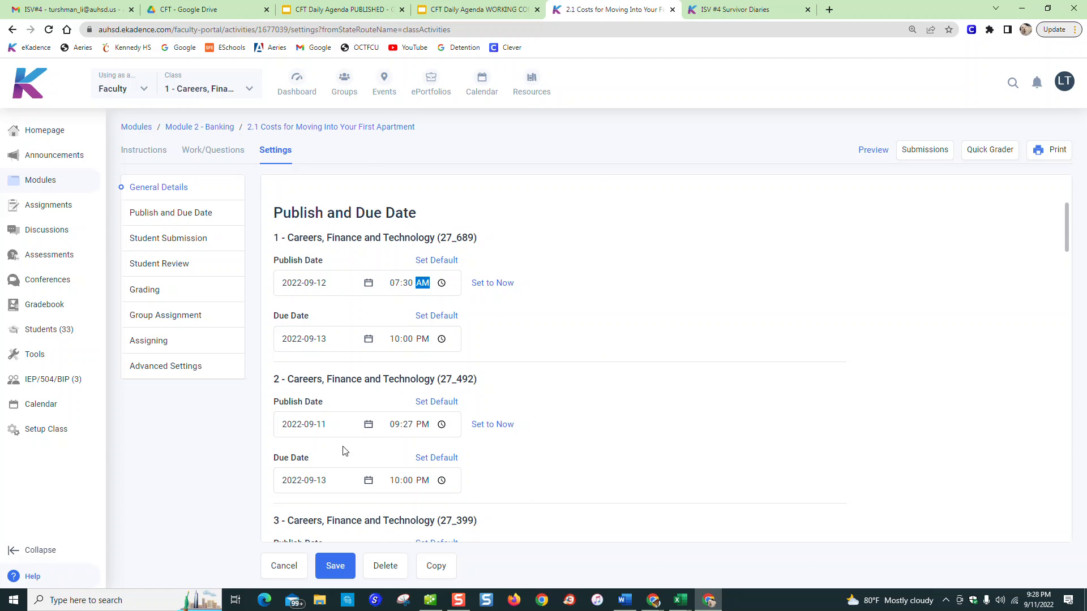
click(345, 426)
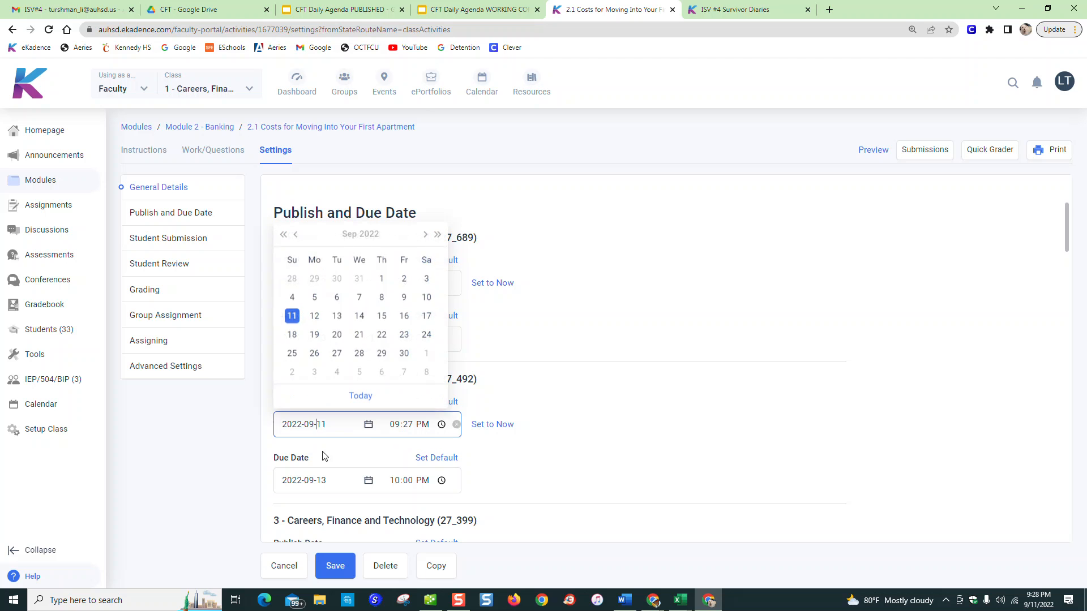
click(313, 313)
click(396, 425)
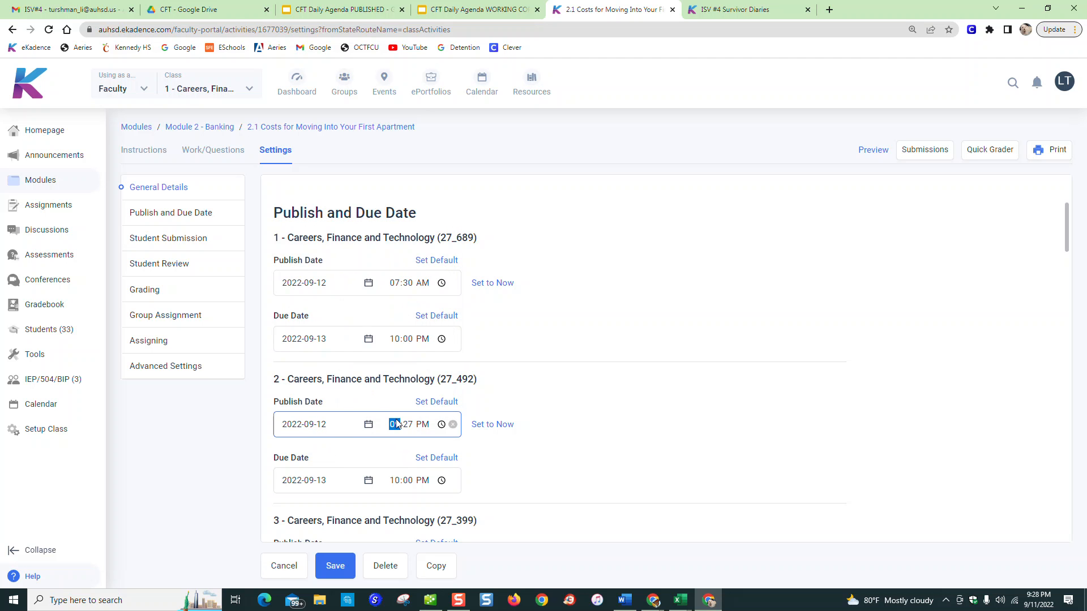
text(7:30)
Set the publish date for section 3 (27_399) to 2022-09-12 at 07:30 AM
scroll(430, 422, down, 2)
click(337, 447)
click(314, 344)
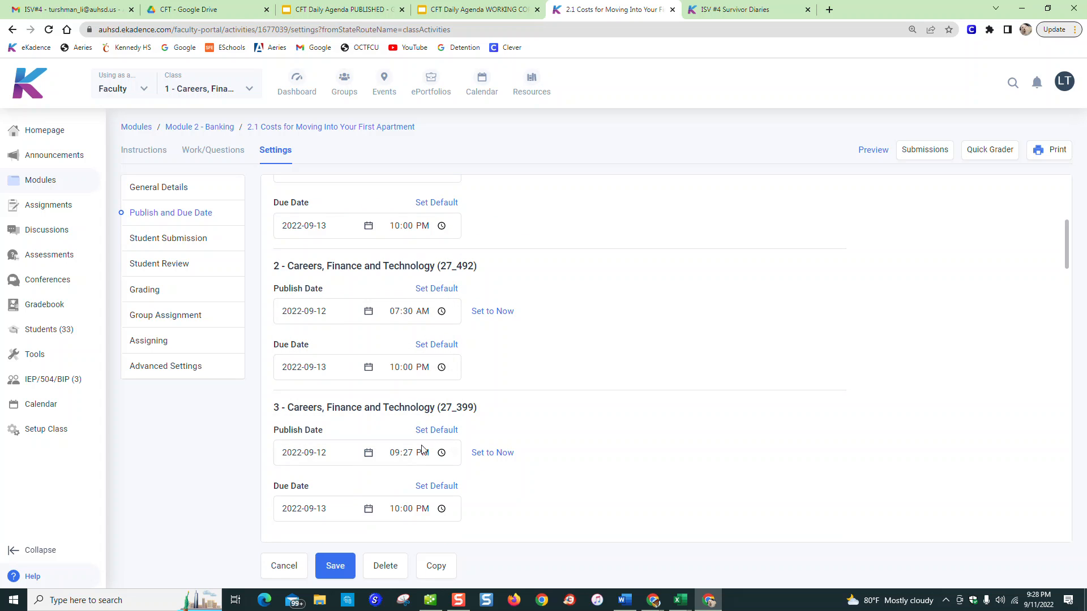
click(397, 453)
text(7:30)
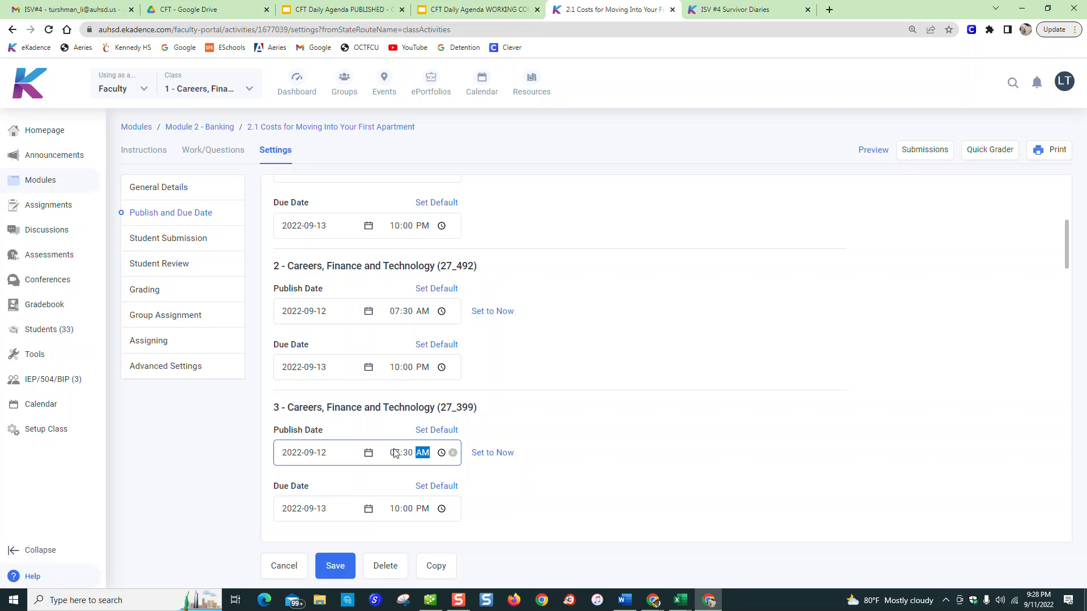
Examine the submission type choices, submission cutoff fields and the Student Review options for showing correct/incorrect marks
scroll(426, 504, down, 3)
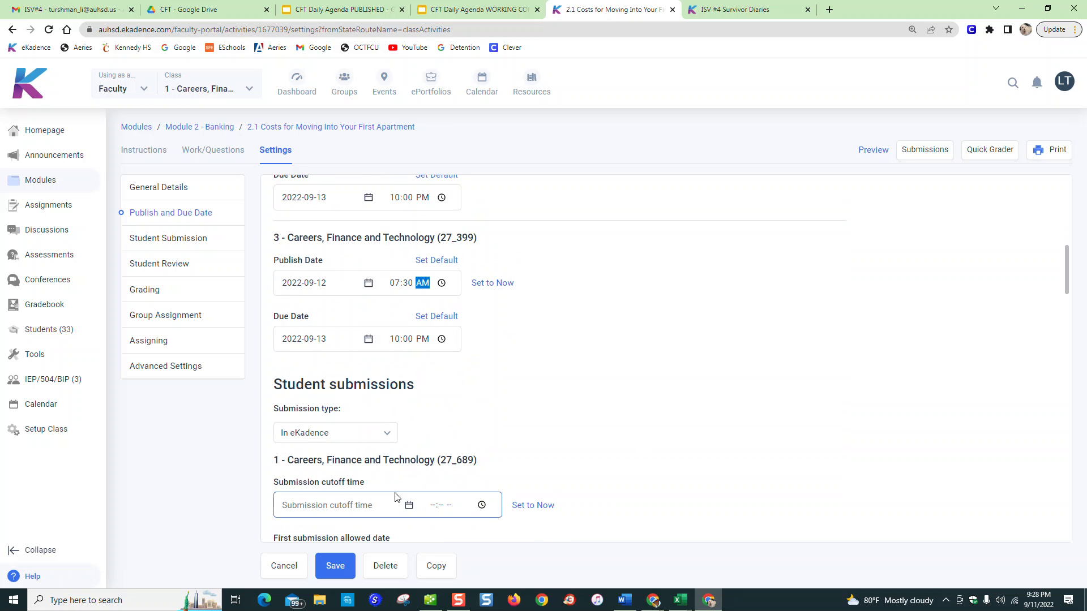
scroll(381, 432, down, 2)
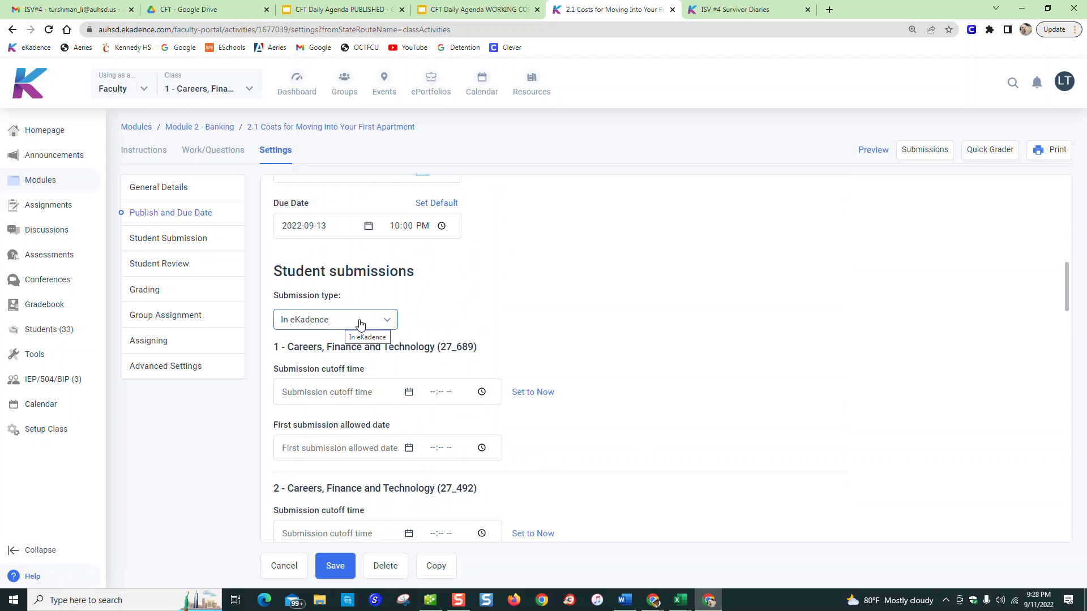
click(389, 322)
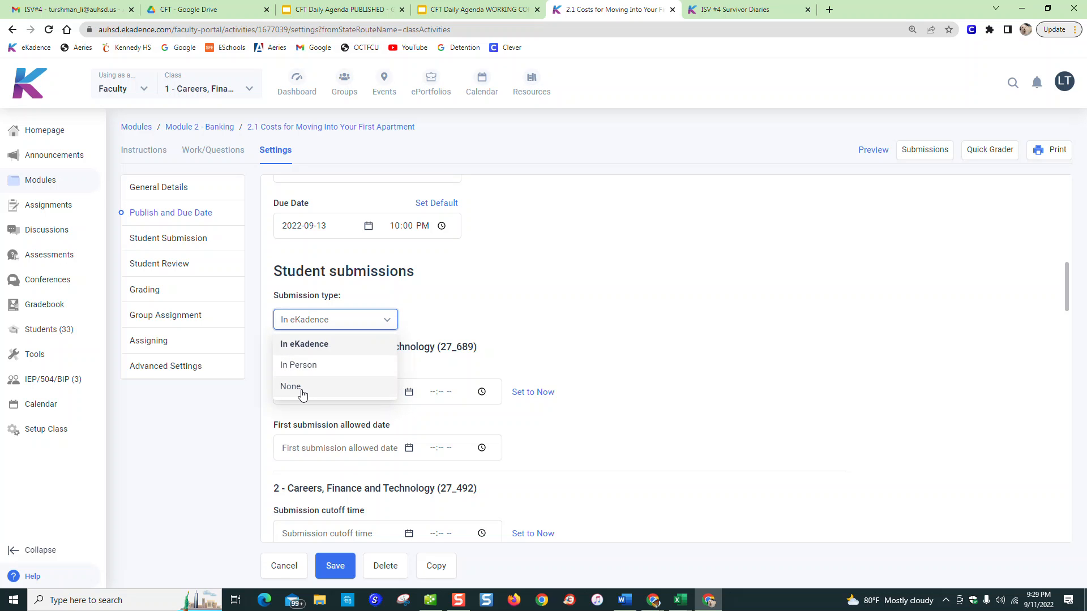
click(608, 360)
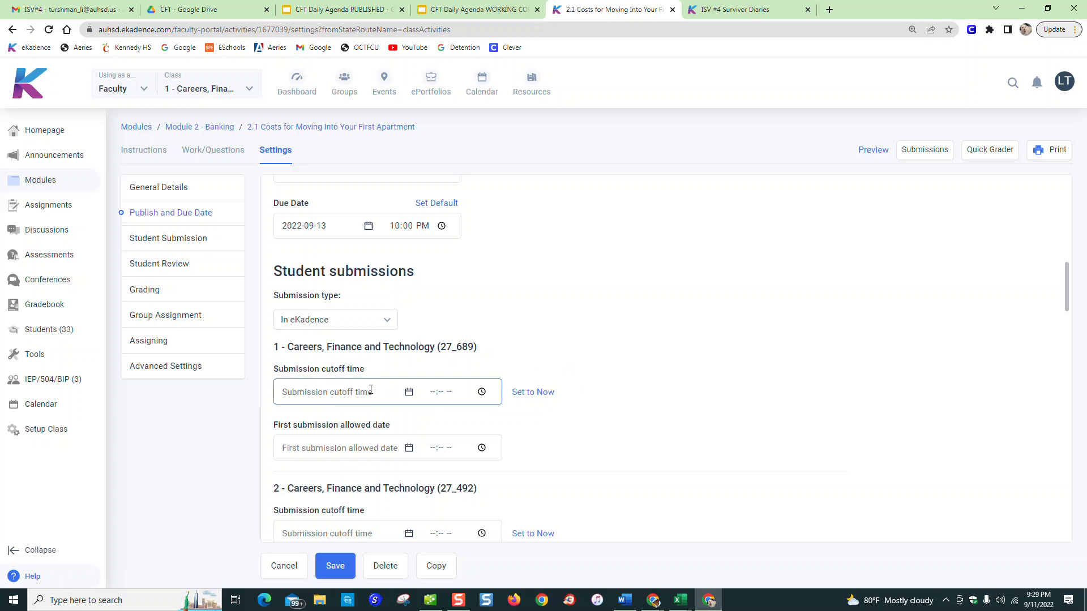
scroll(346, 418, down, 3)
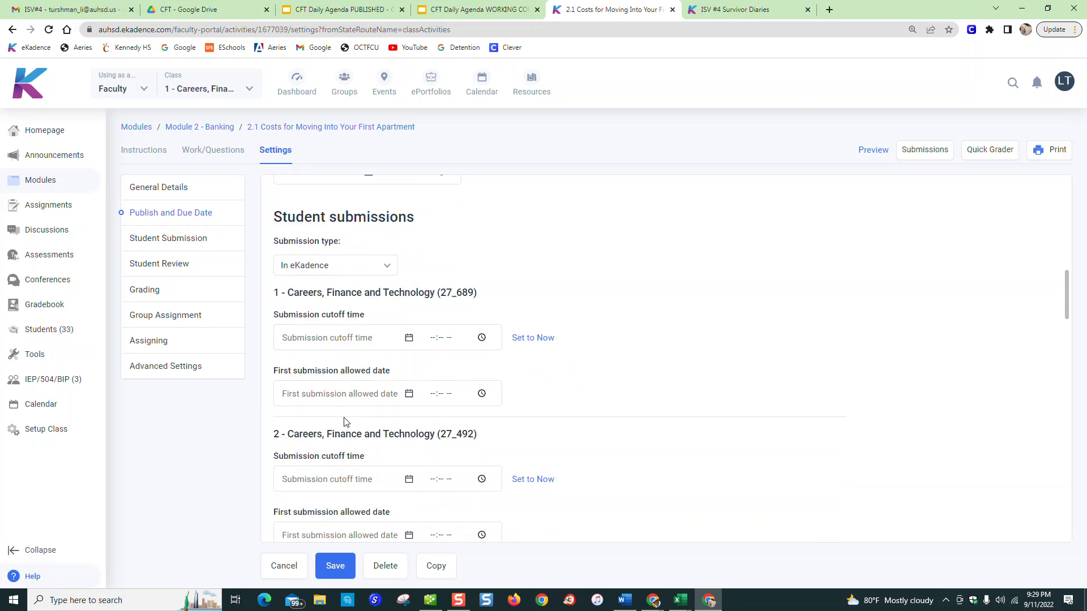
scroll(345, 418, down, 8)
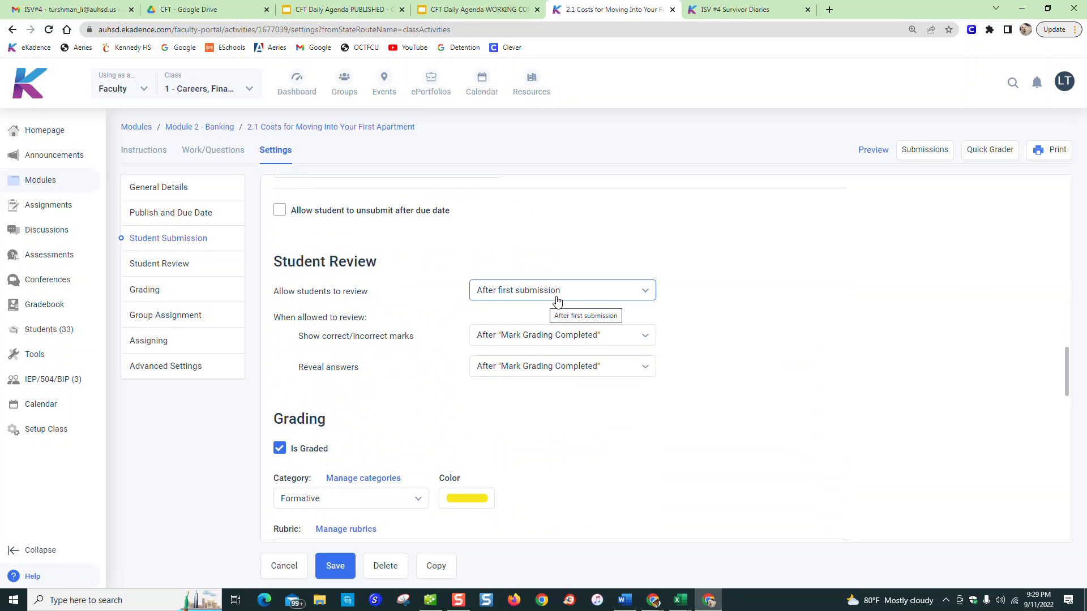
click(646, 340)
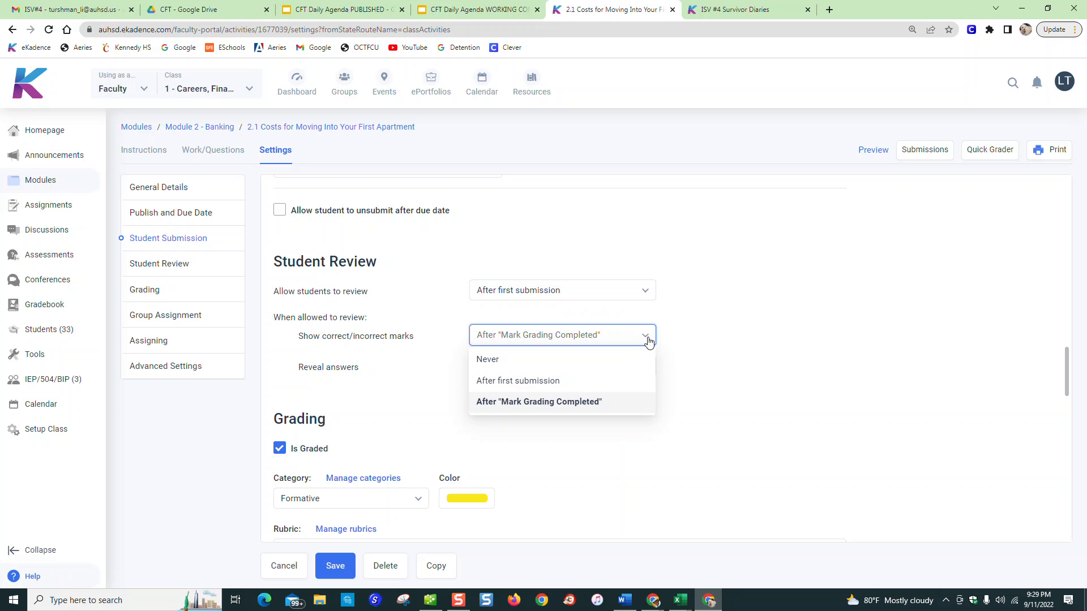
scroll(573, 487, down, 2)
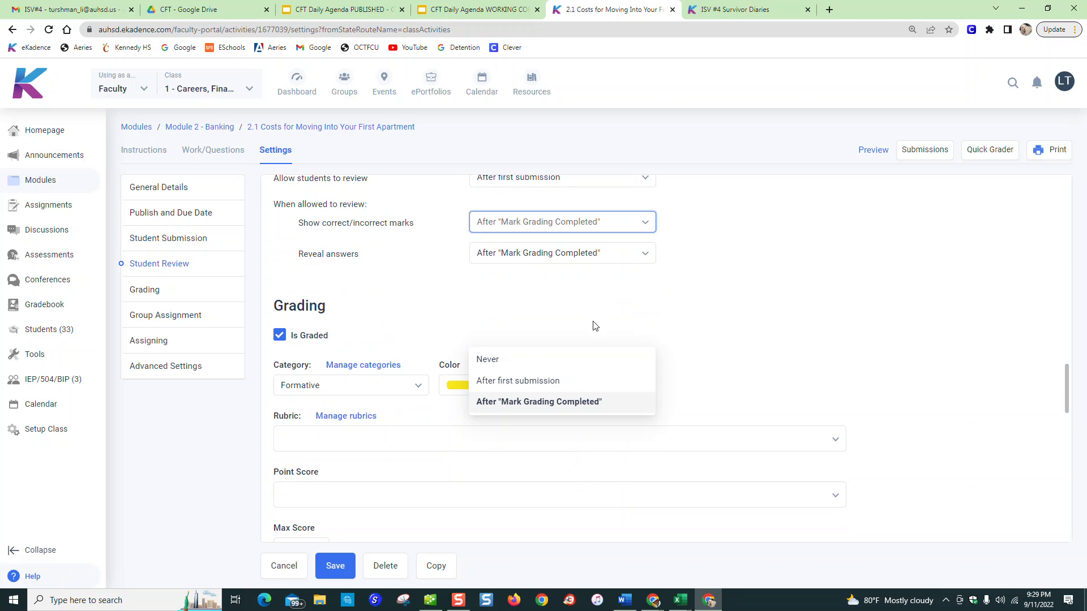
Examine the grading options, the available rubrics, and the group assignment and assigning choices for each section
scroll(698, 364, down, 3)
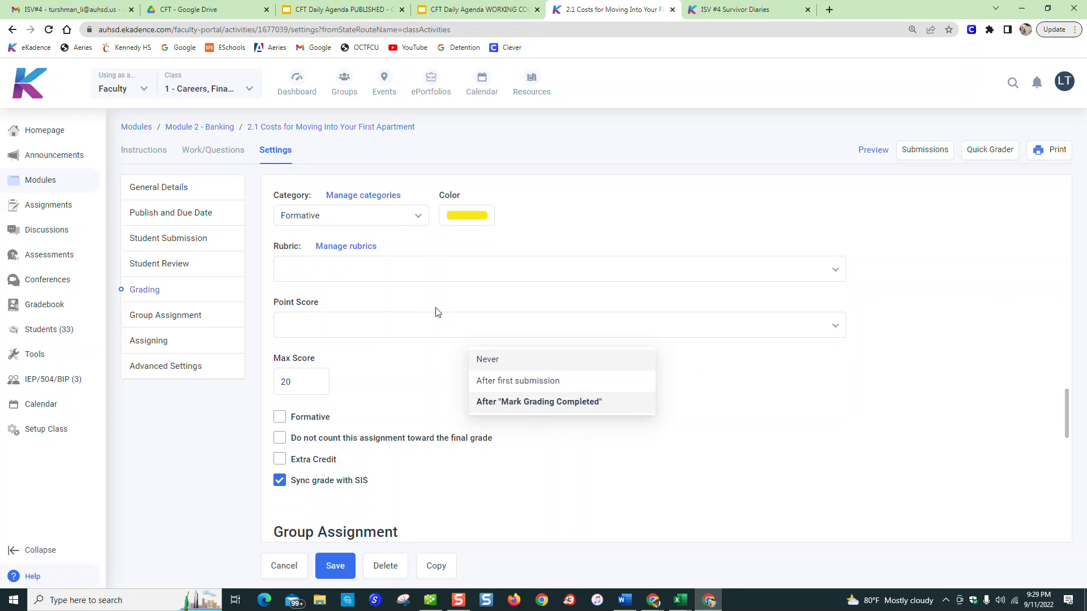
click(352, 279)
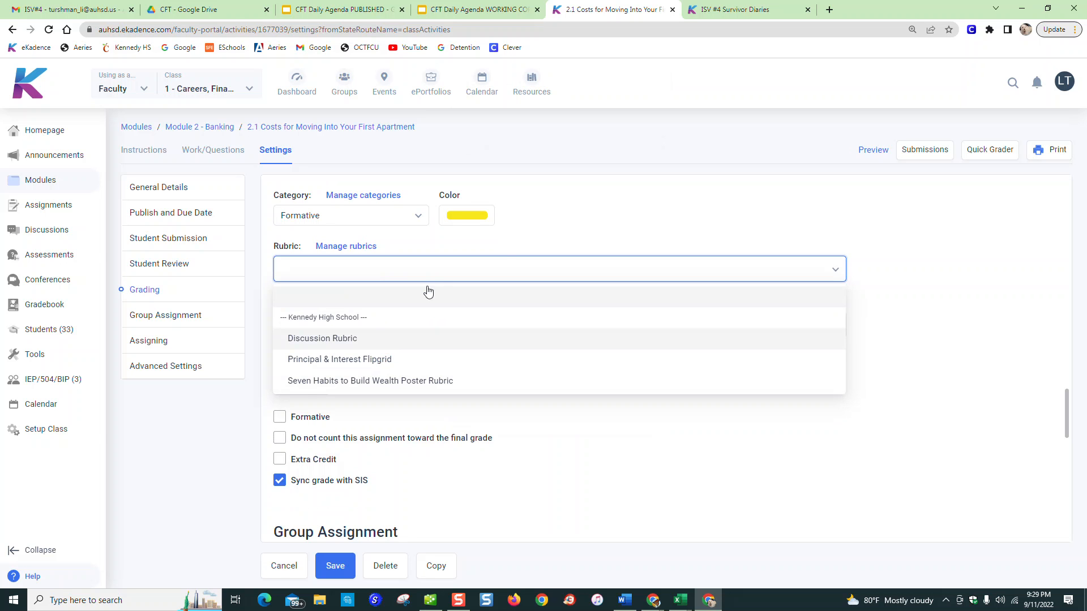
click(576, 228)
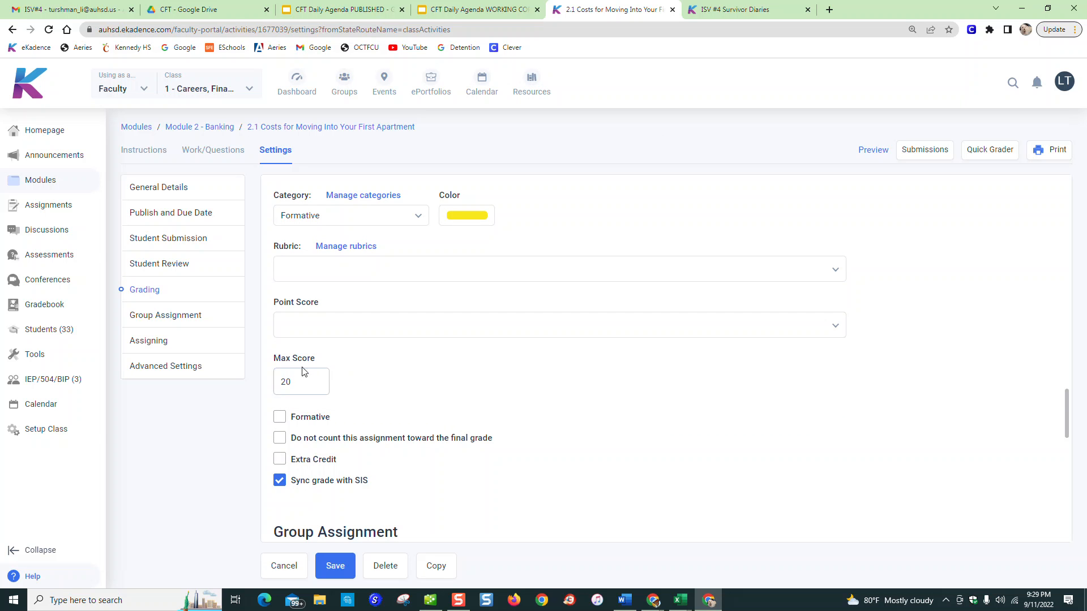
scroll(389, 420, down, 5)
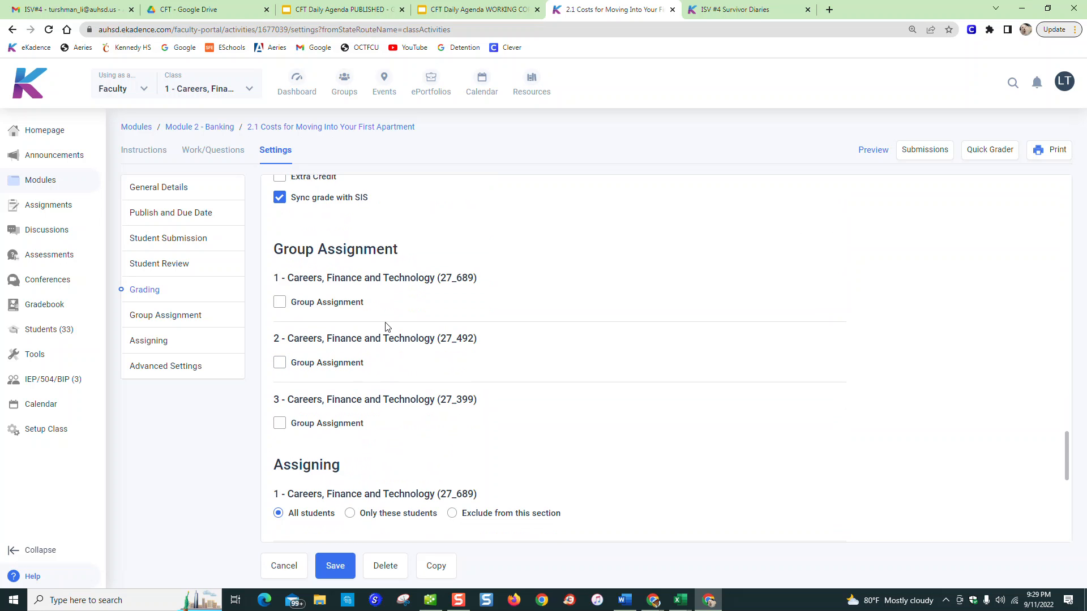
scroll(388, 340, down, 3)
scroll(386, 485, down, 1)
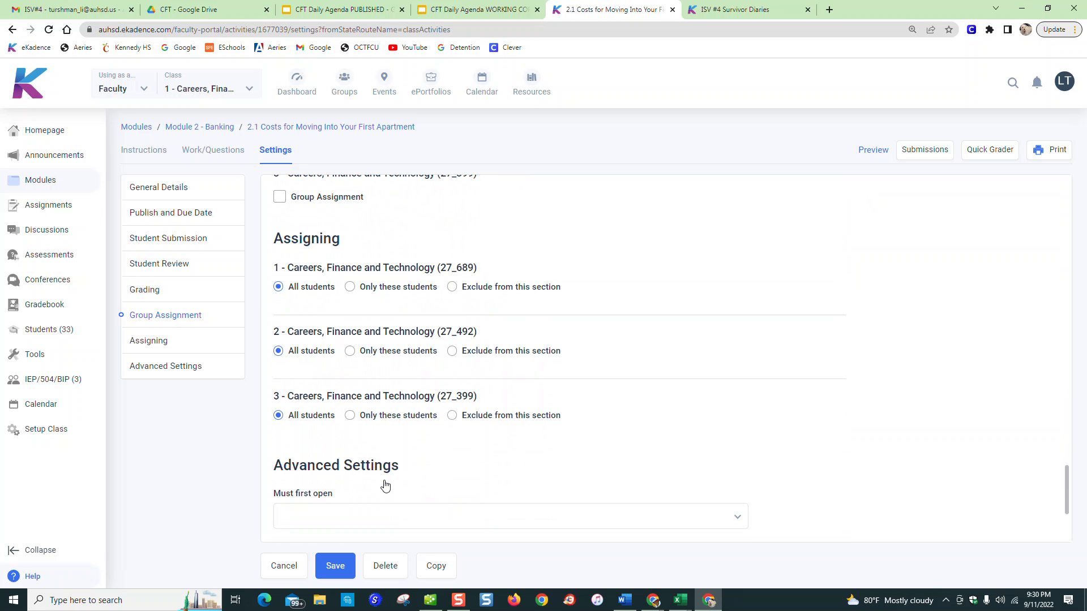
scroll(385, 485, up, 1)
scroll(385, 485, up, 2)
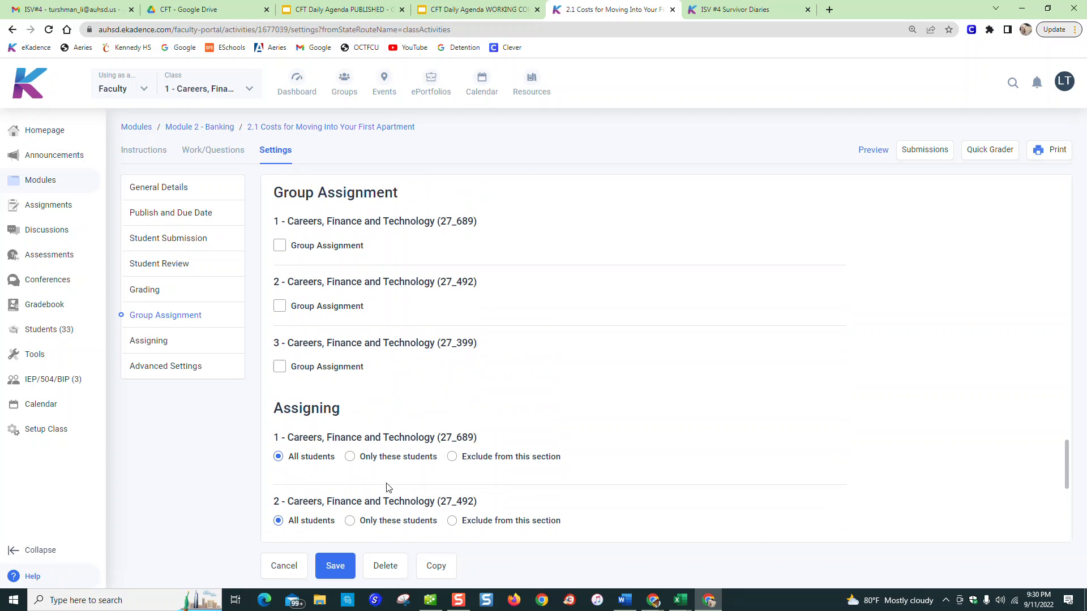
Try out group assignment for section 1 (27_689) and browse its list of unassigned students
click(281, 246)
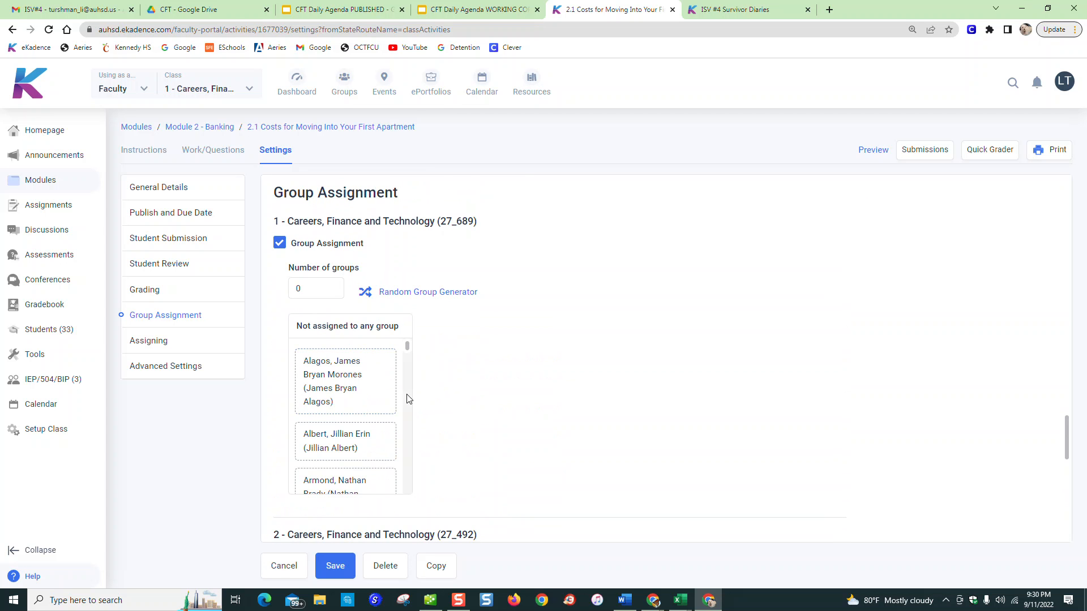
scroll(342, 390, down, 5)
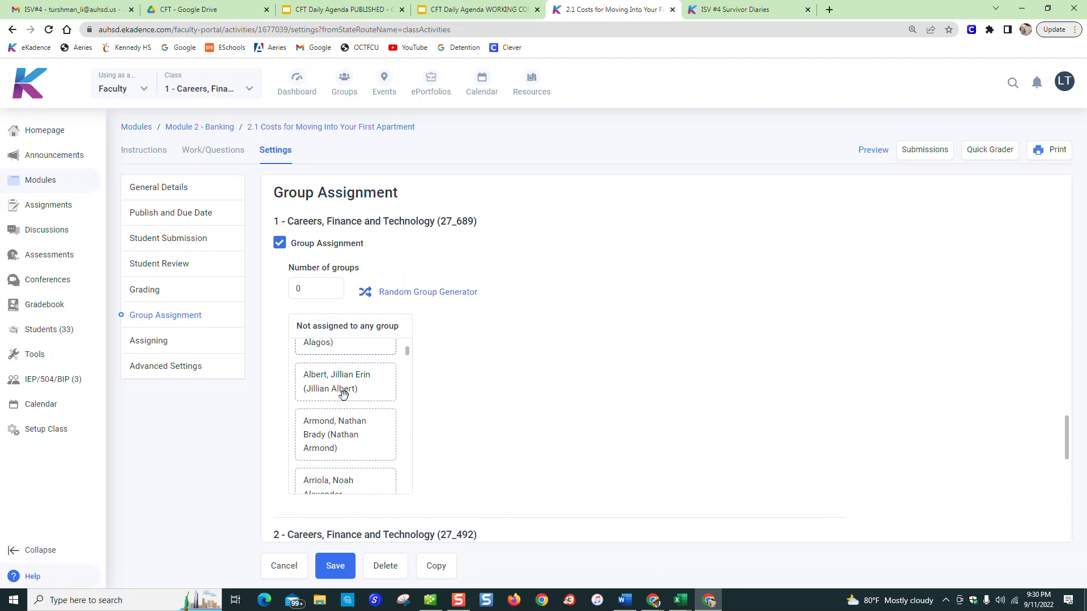
scroll(344, 395, down, 4)
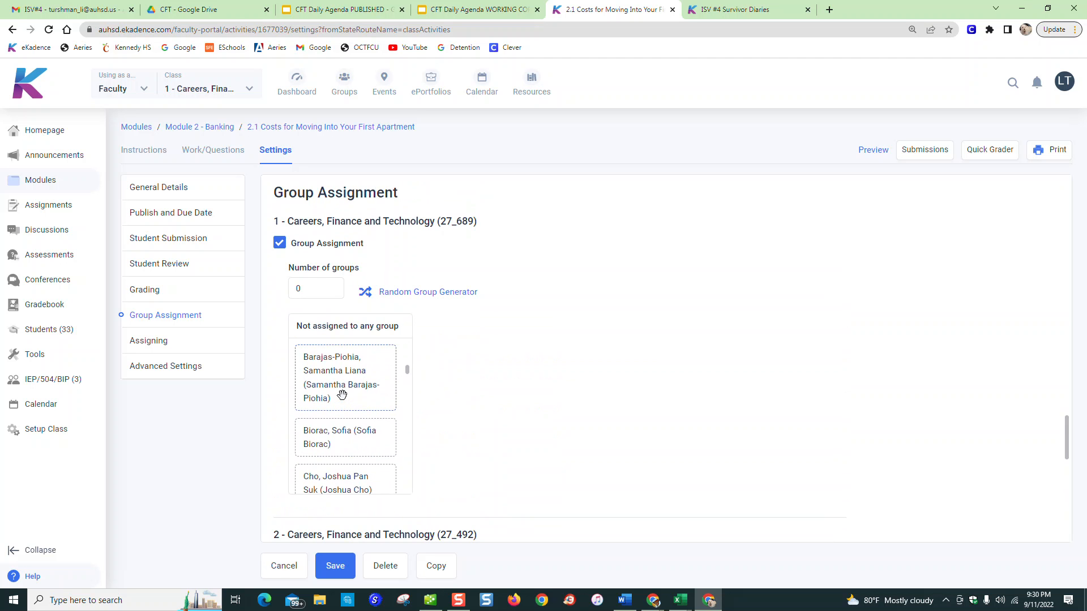
scroll(342, 394, up, 4)
scroll(342, 393, down, 10)
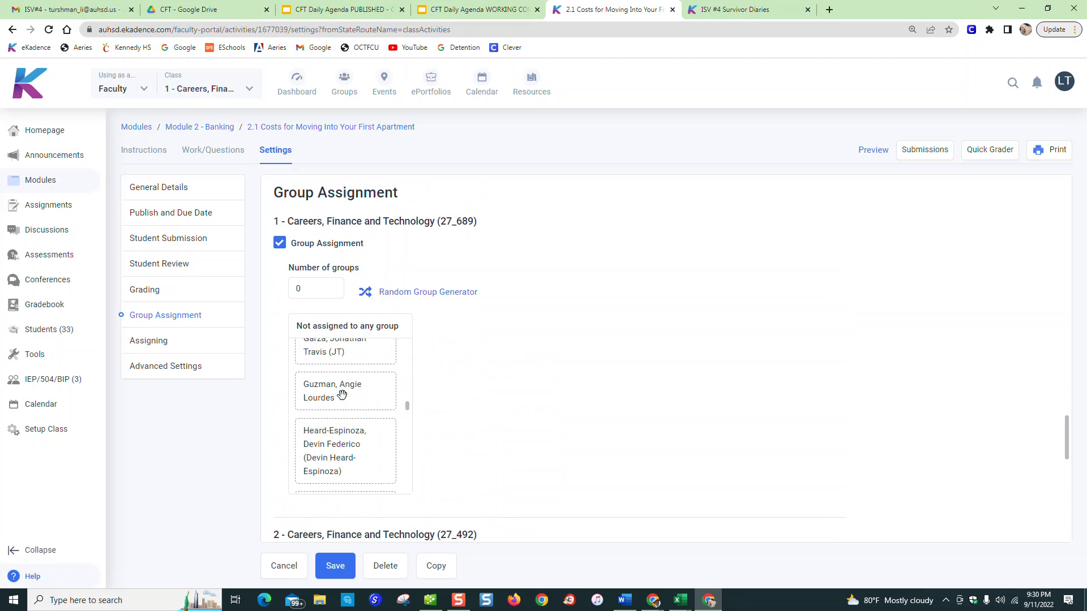
scroll(342, 394, down, 8)
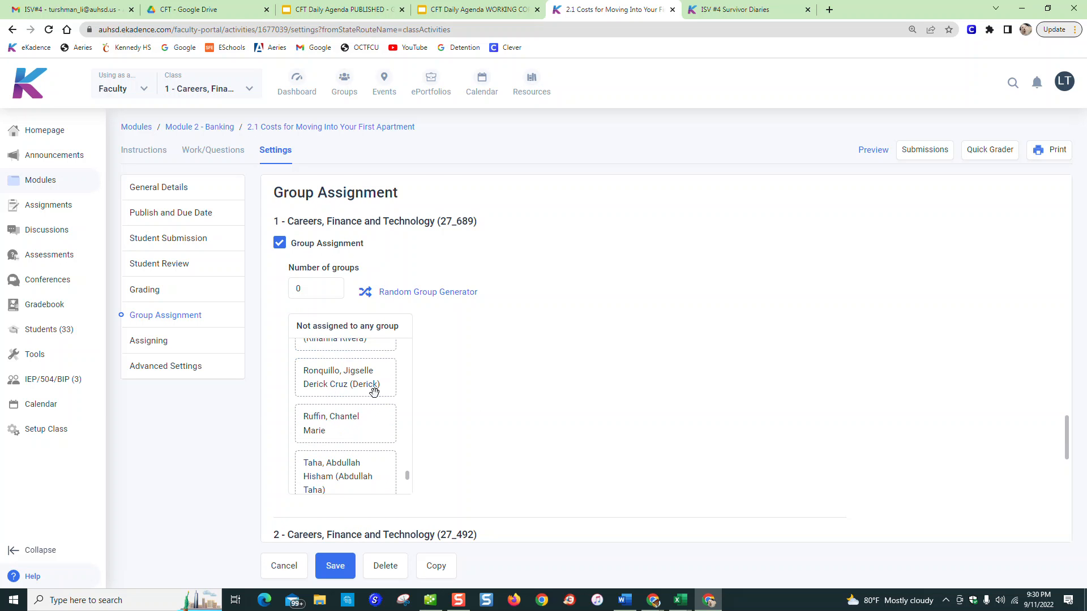
scroll(556, 364, down, 4)
scroll(499, 292, up, 5)
click(295, 360)
Review the Must first open, Must first complete and time limit options, and save the assignment's settings
scroll(499, 391, down, 5)
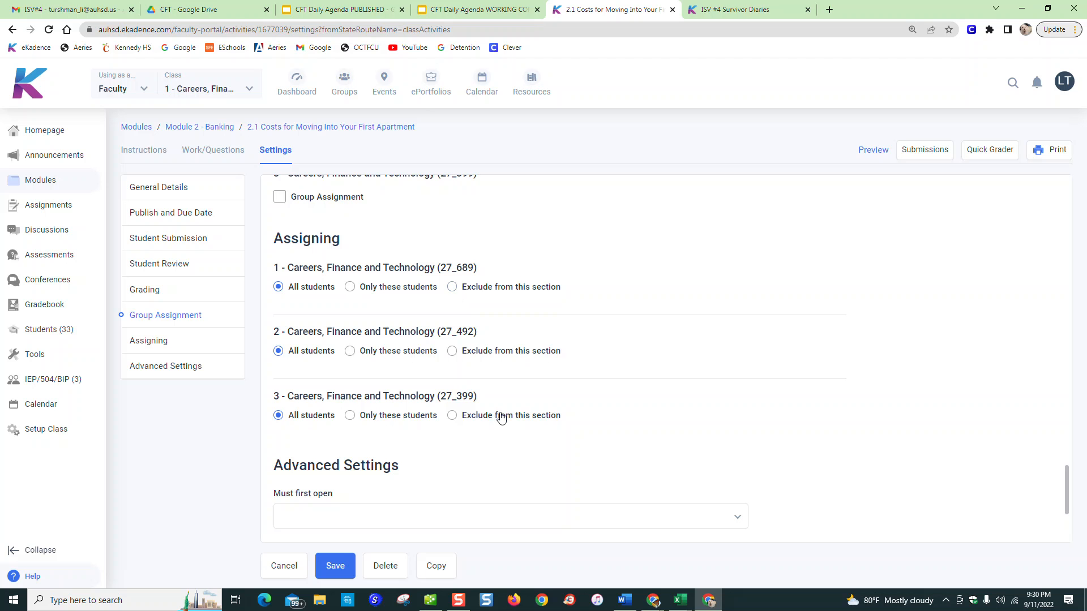
scroll(499, 412, down, 3)
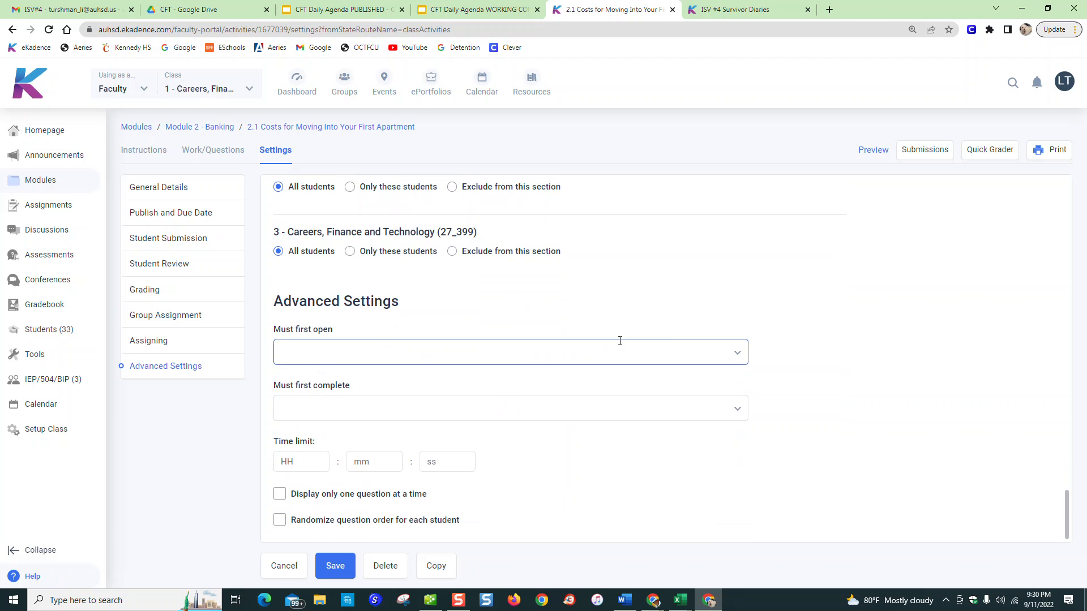
click(743, 351)
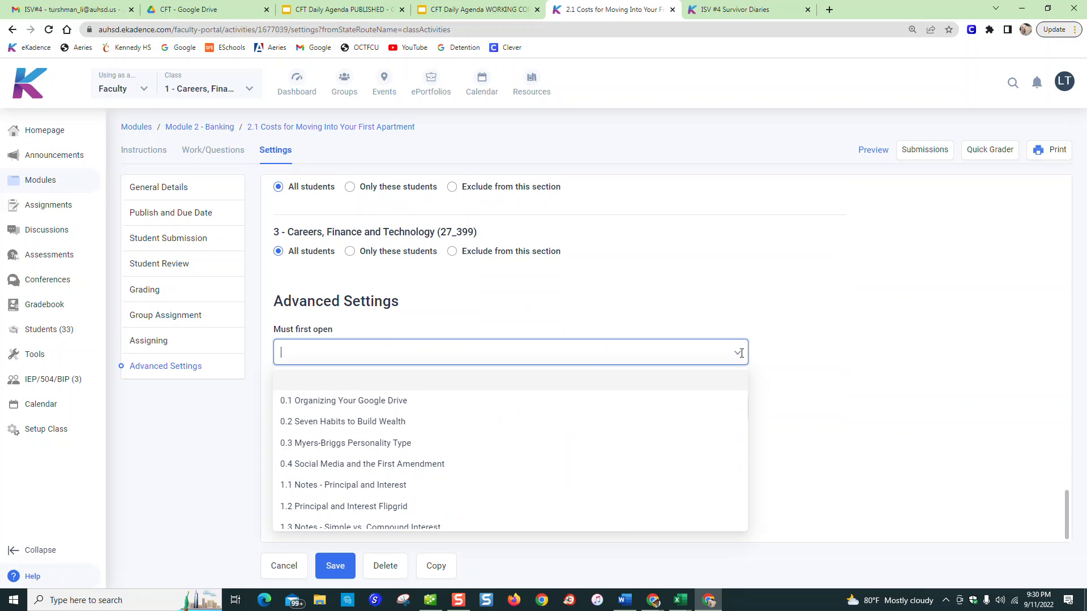
click(834, 413)
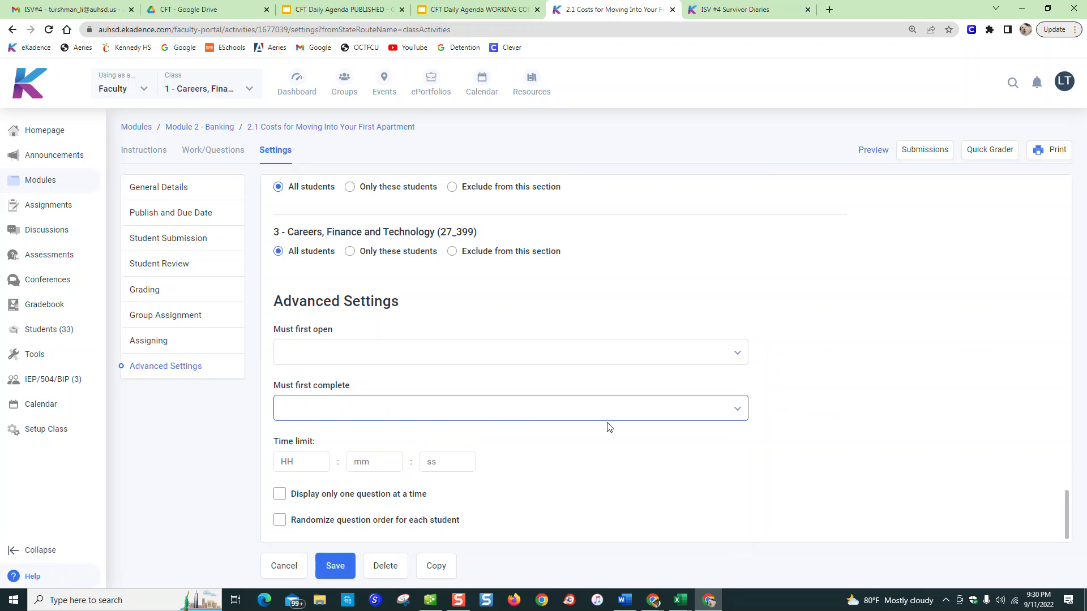
click(623, 413)
click(623, 413)
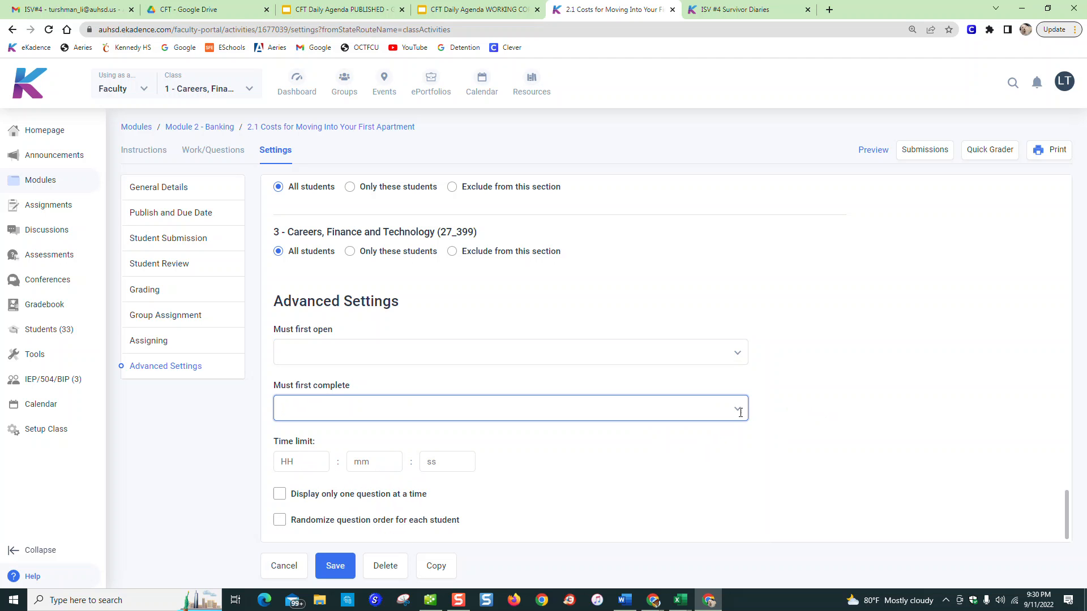
click(311, 462)
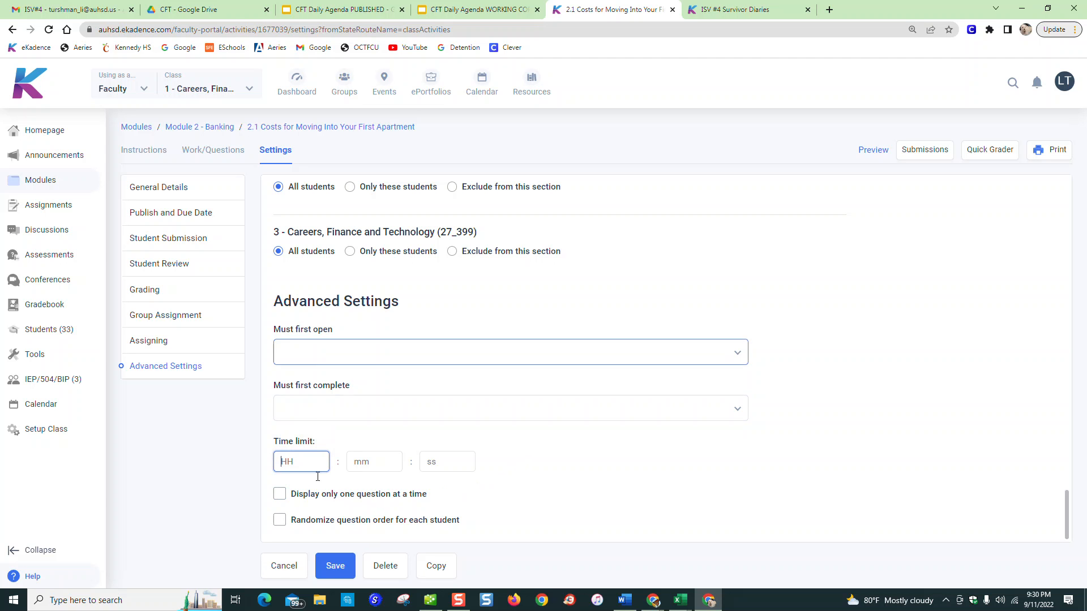
click(333, 566)
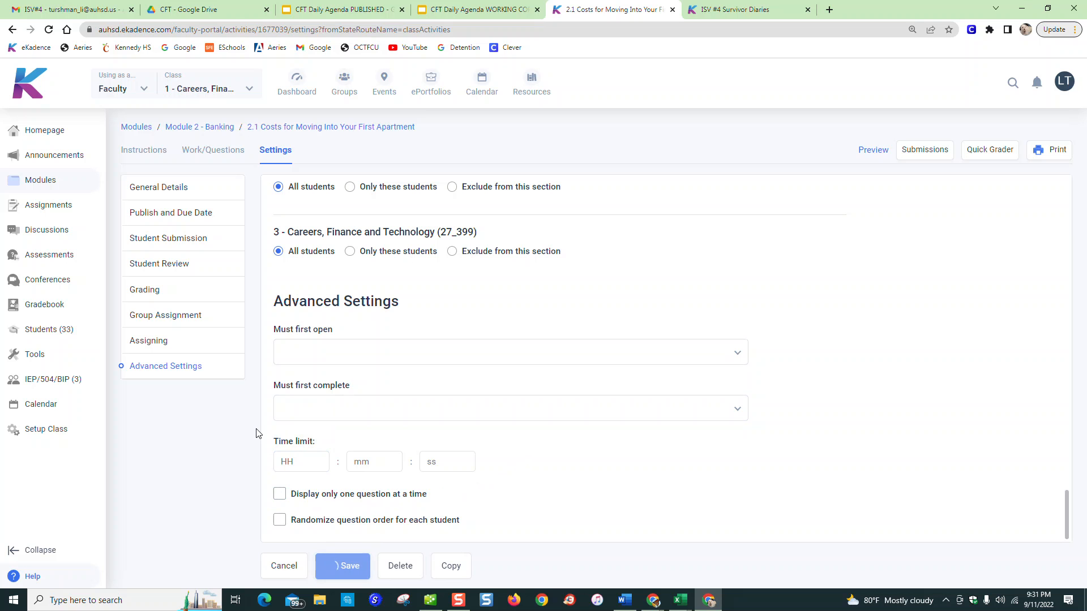